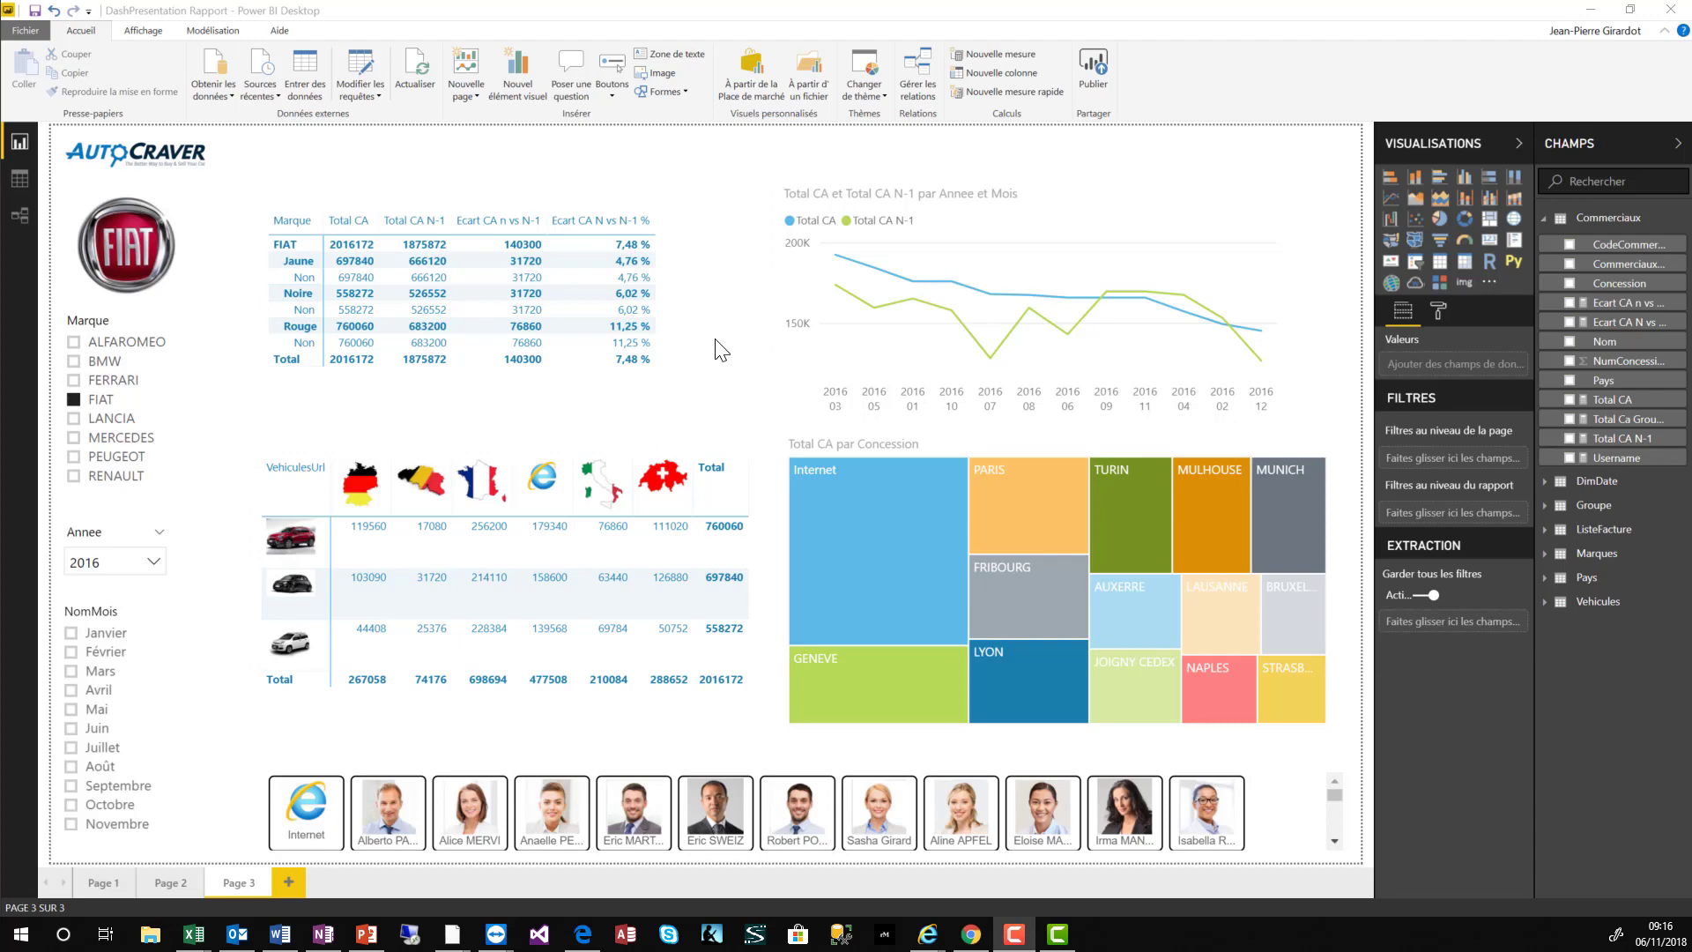
- Publish DashPresentation Rapport to the PBI workspace and open it in the Power BI service
click(1095, 62)
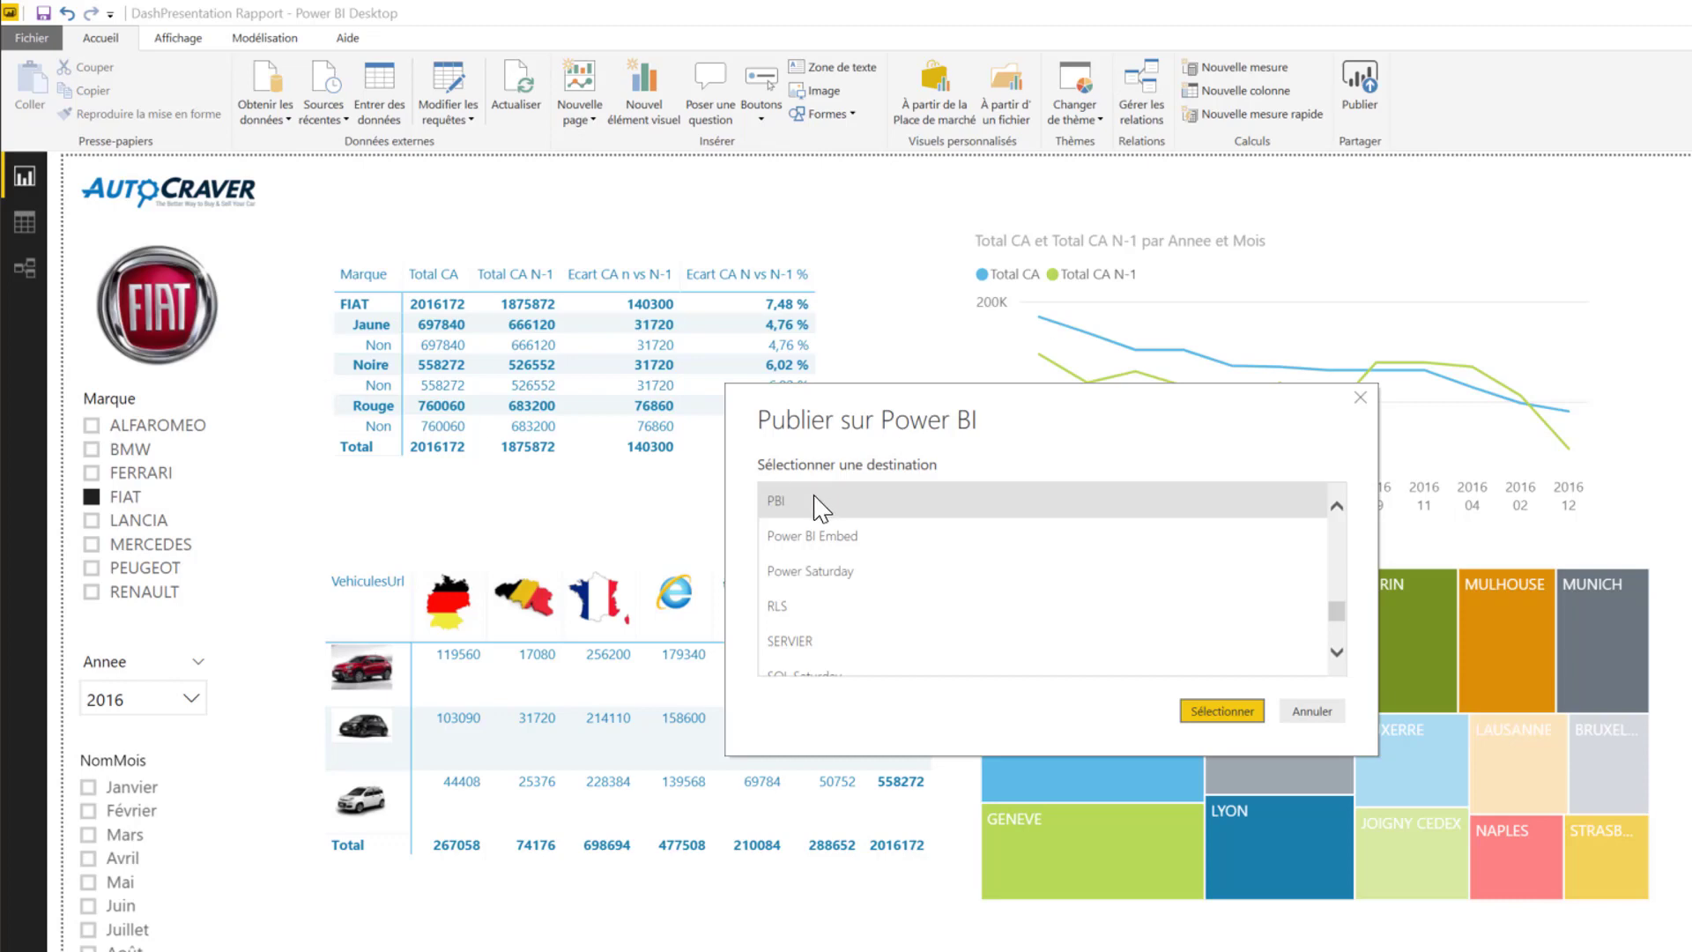
click(1226, 710)
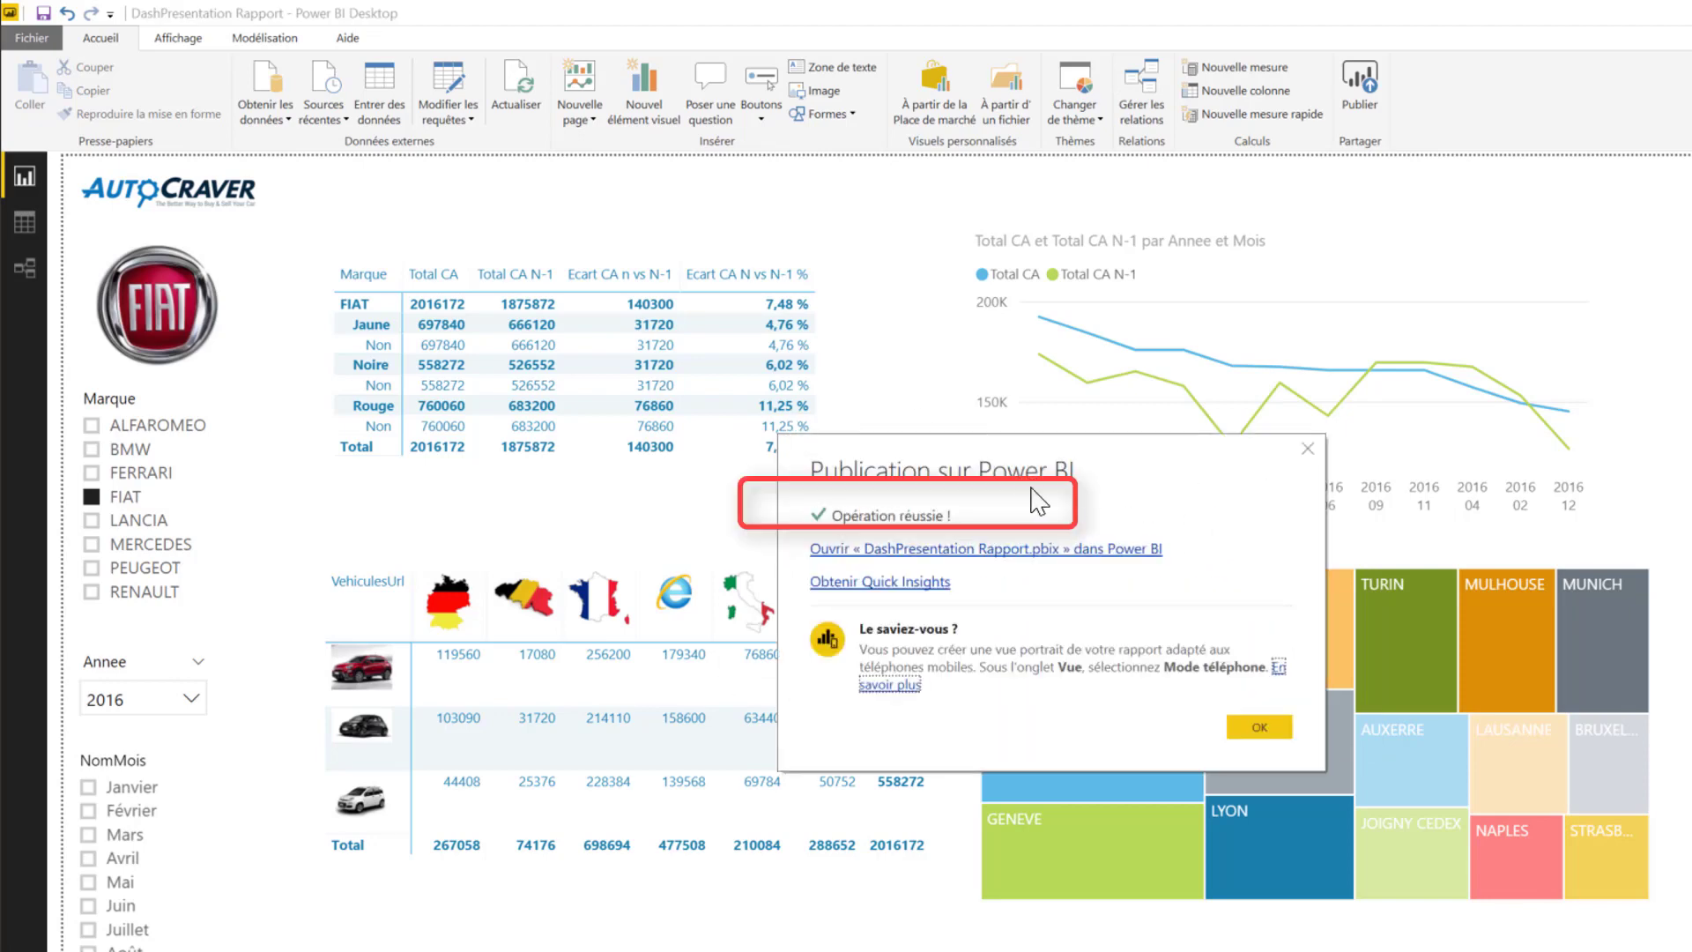
click(989, 557)
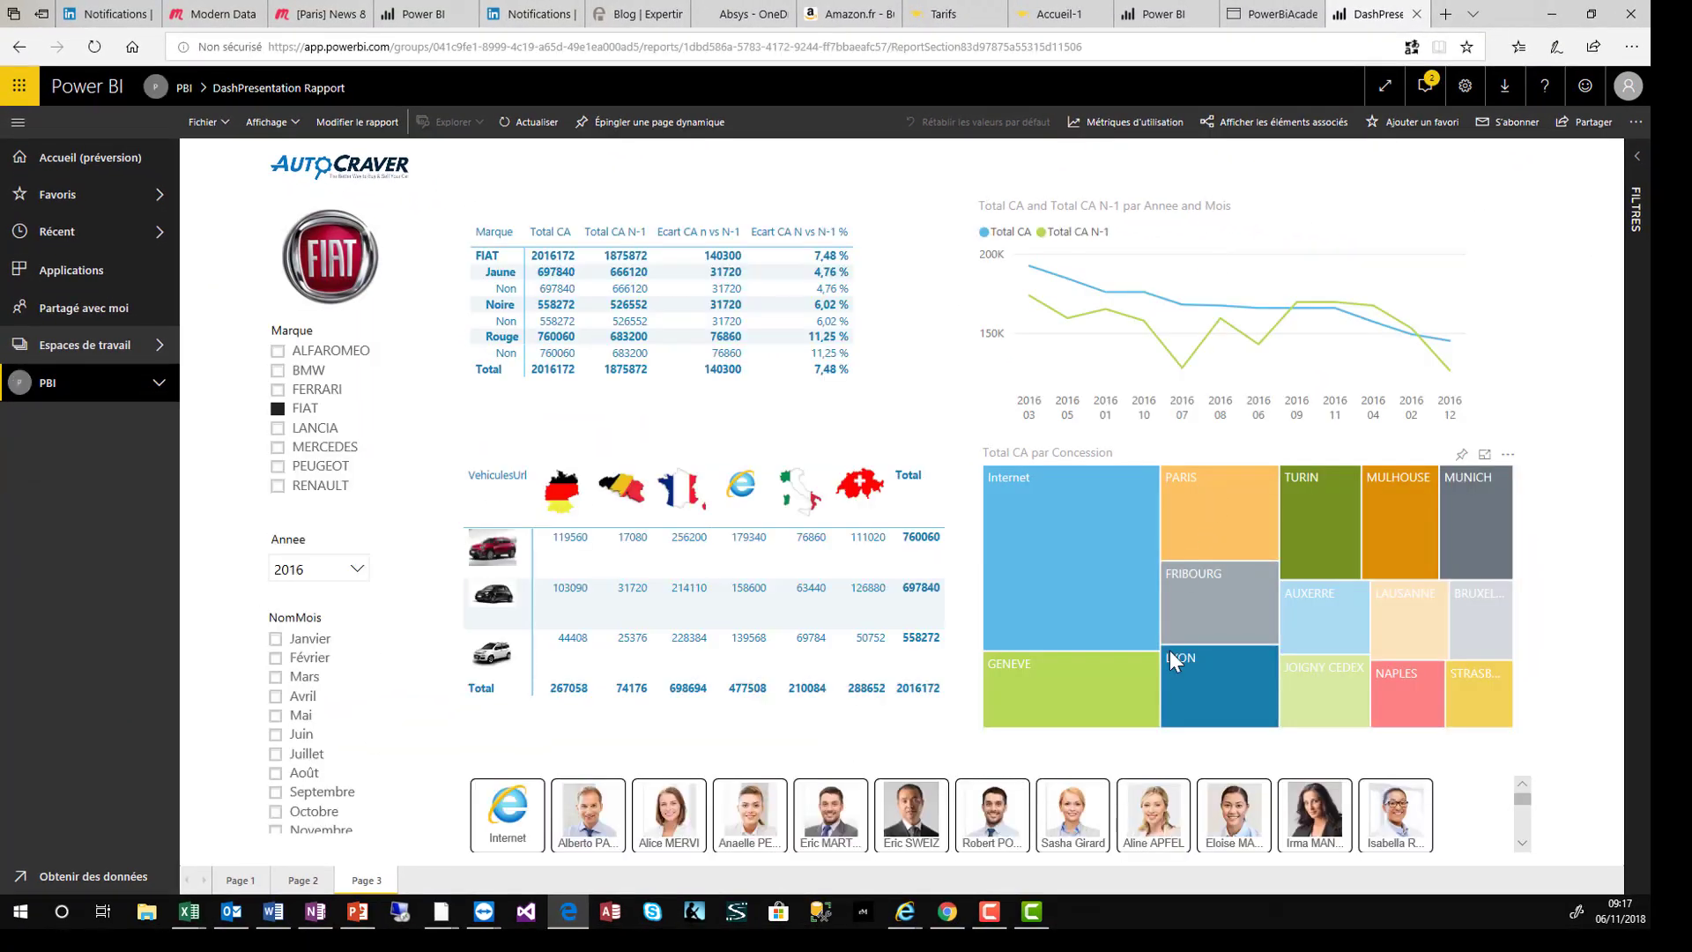
- Cross-filter by a salesperson tile, clear it, then tick PEUGEOT in the Marque slicer
mouse_move(1170, 651)
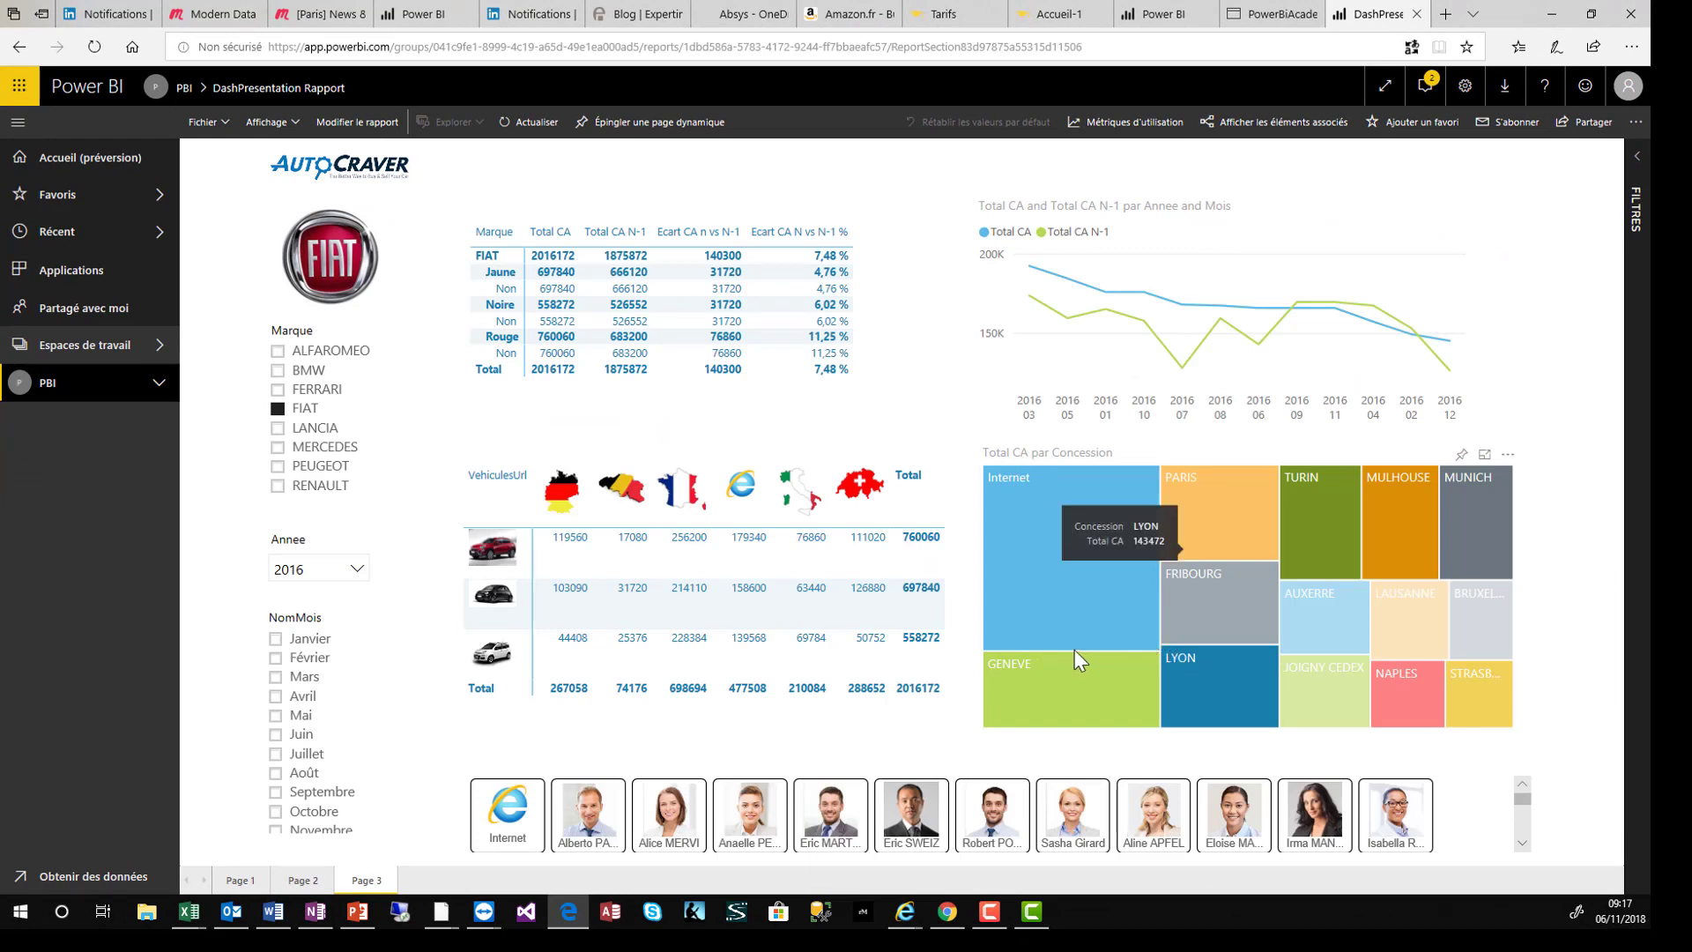
click(838, 828)
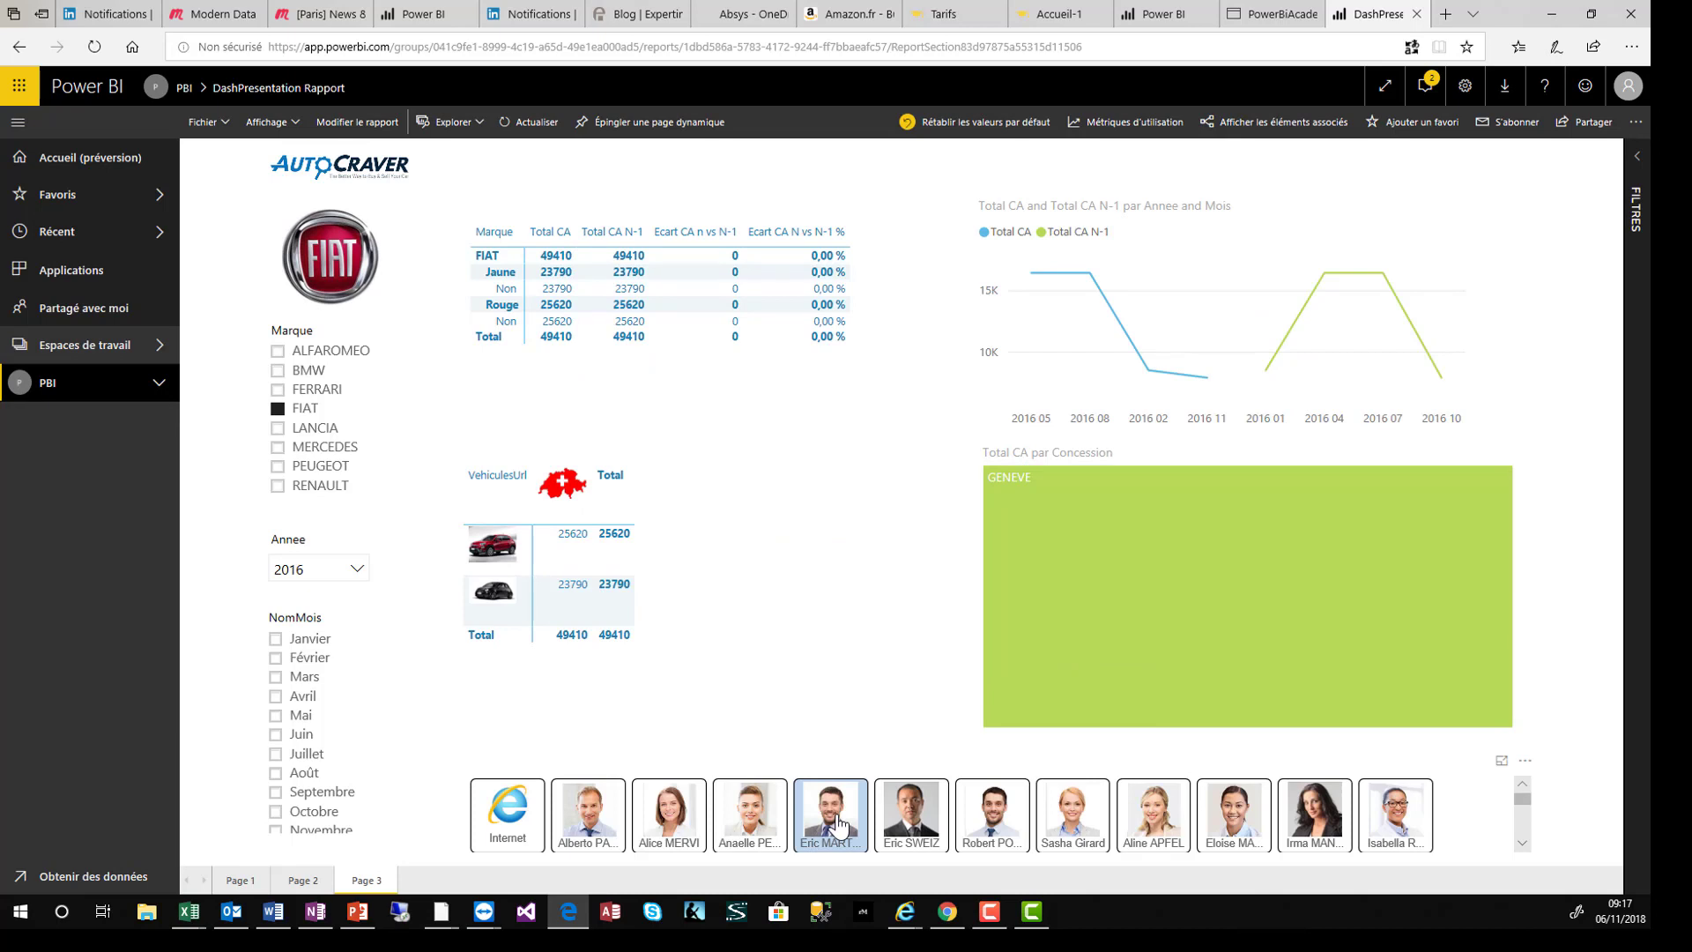
click(838, 824)
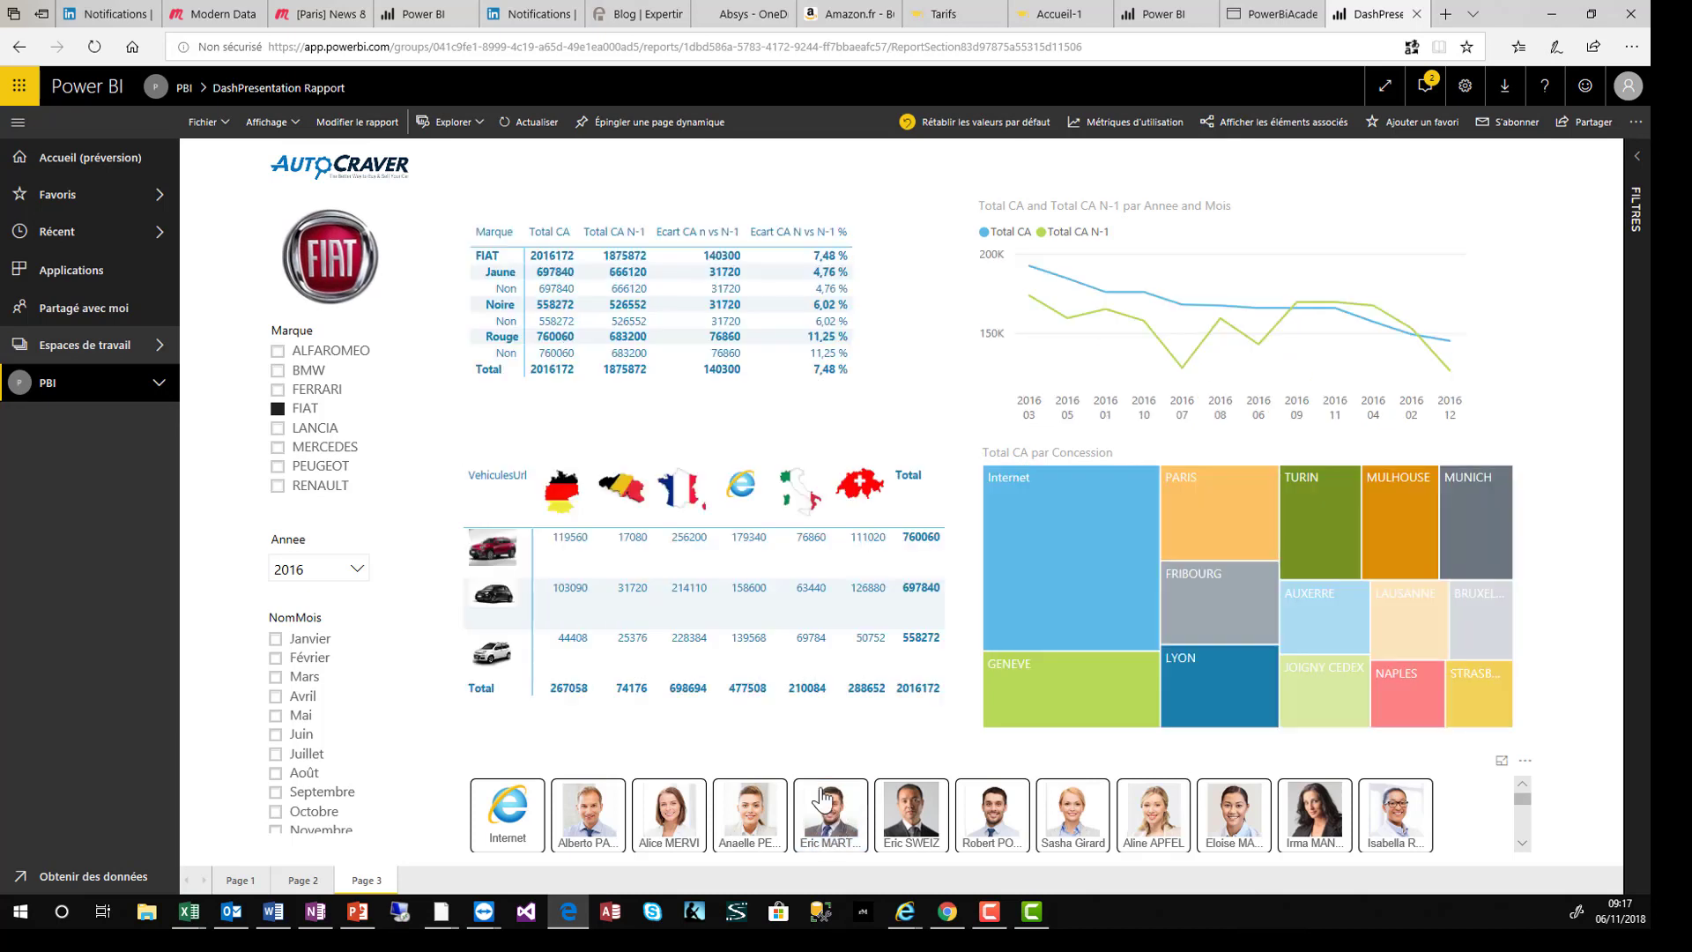
click(279, 467)
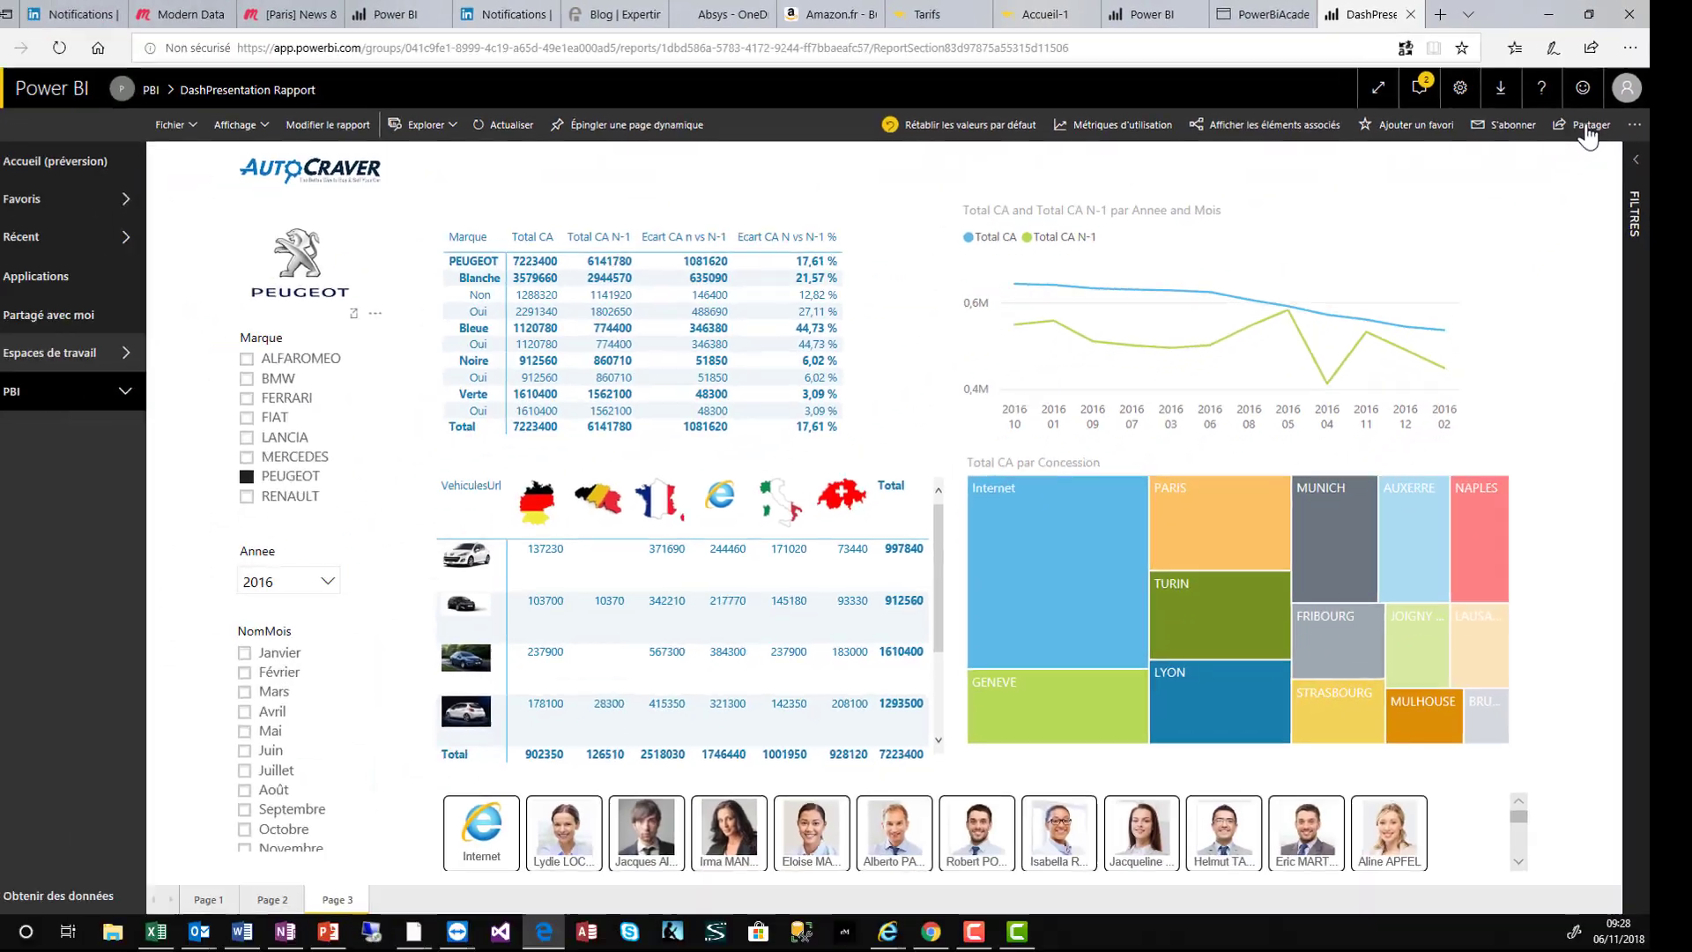
- Share the report by entering the recipient's e-mail address and sending the invitation
click(1522, 220)
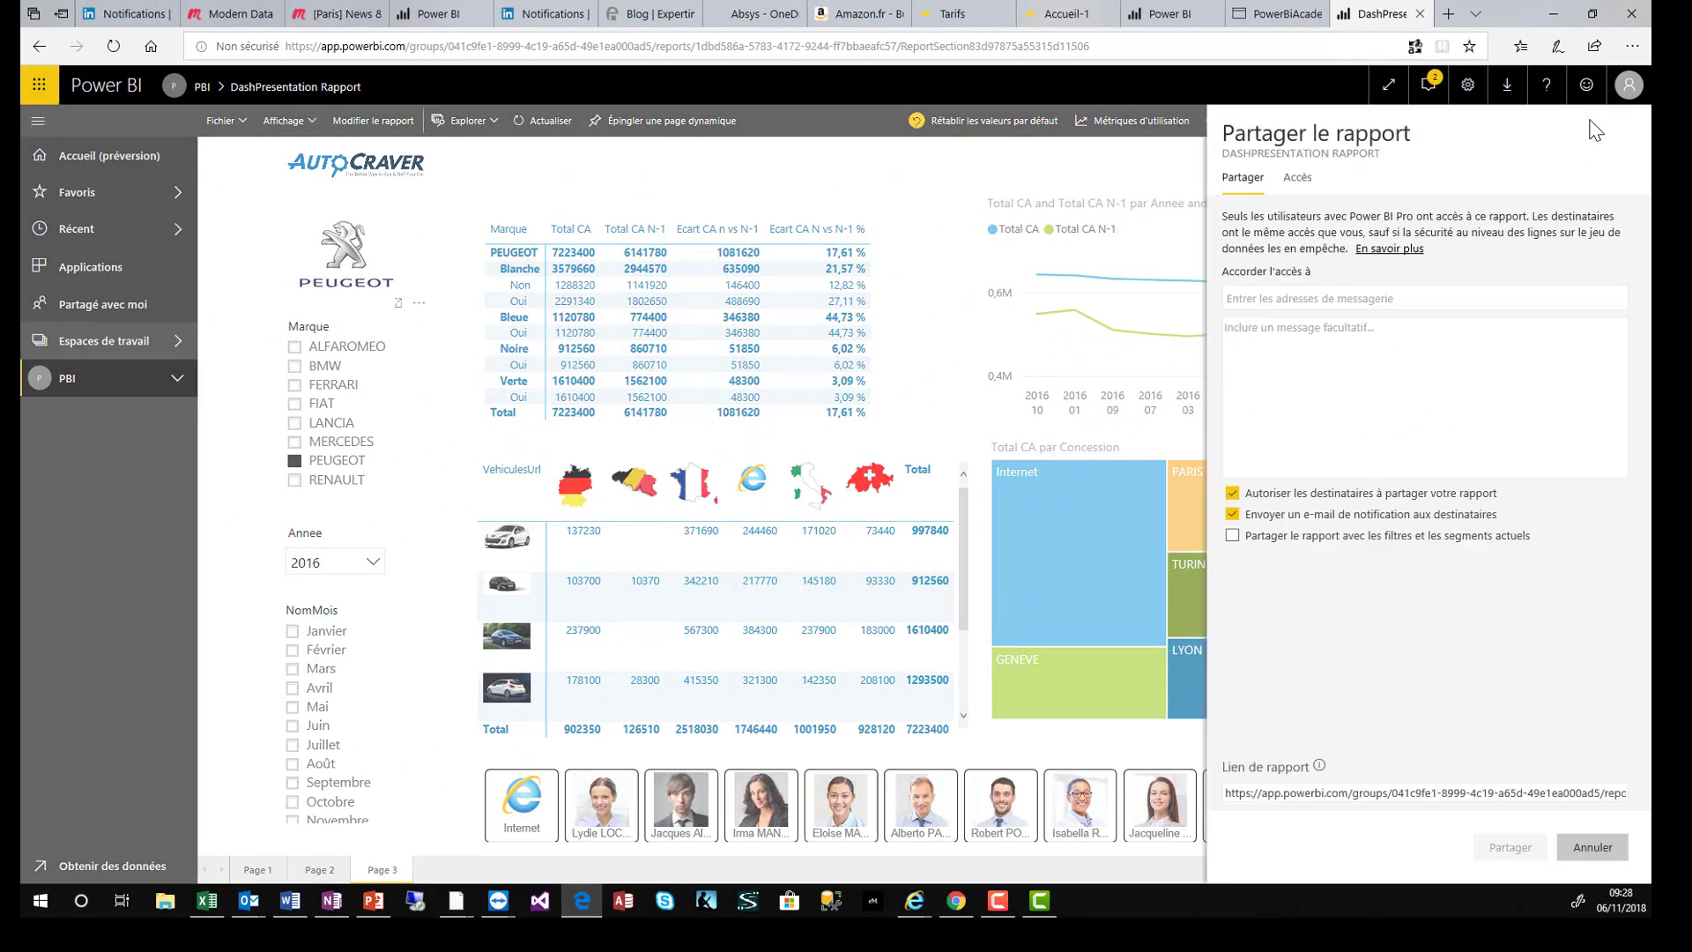
click(1275, 296)
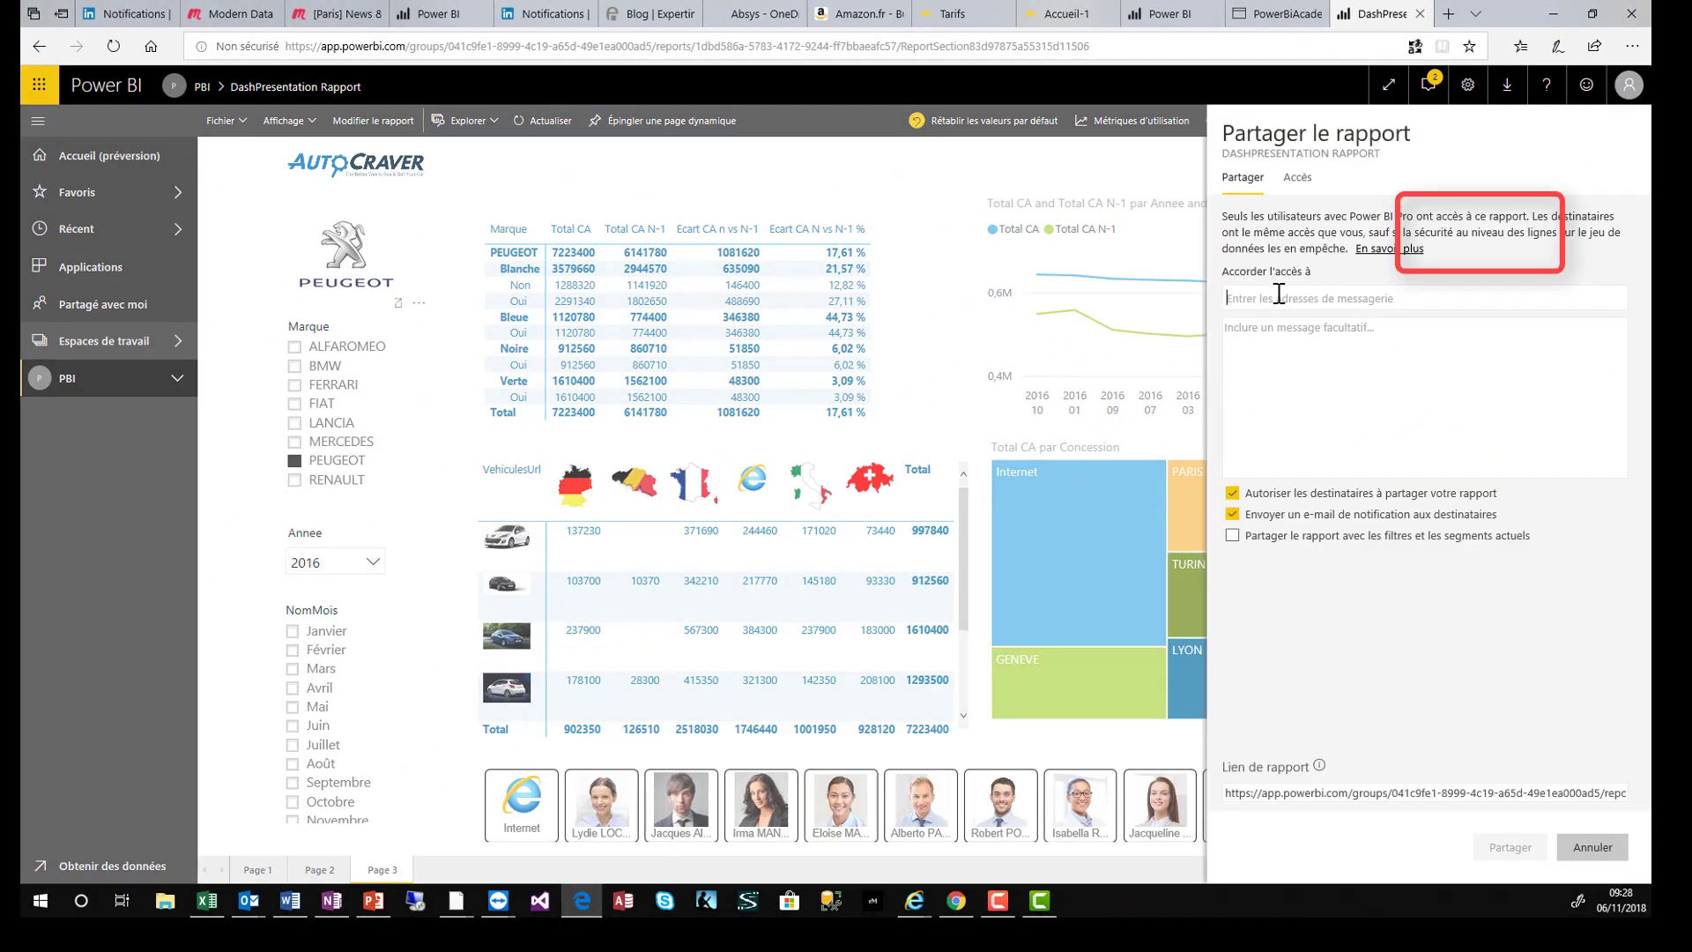
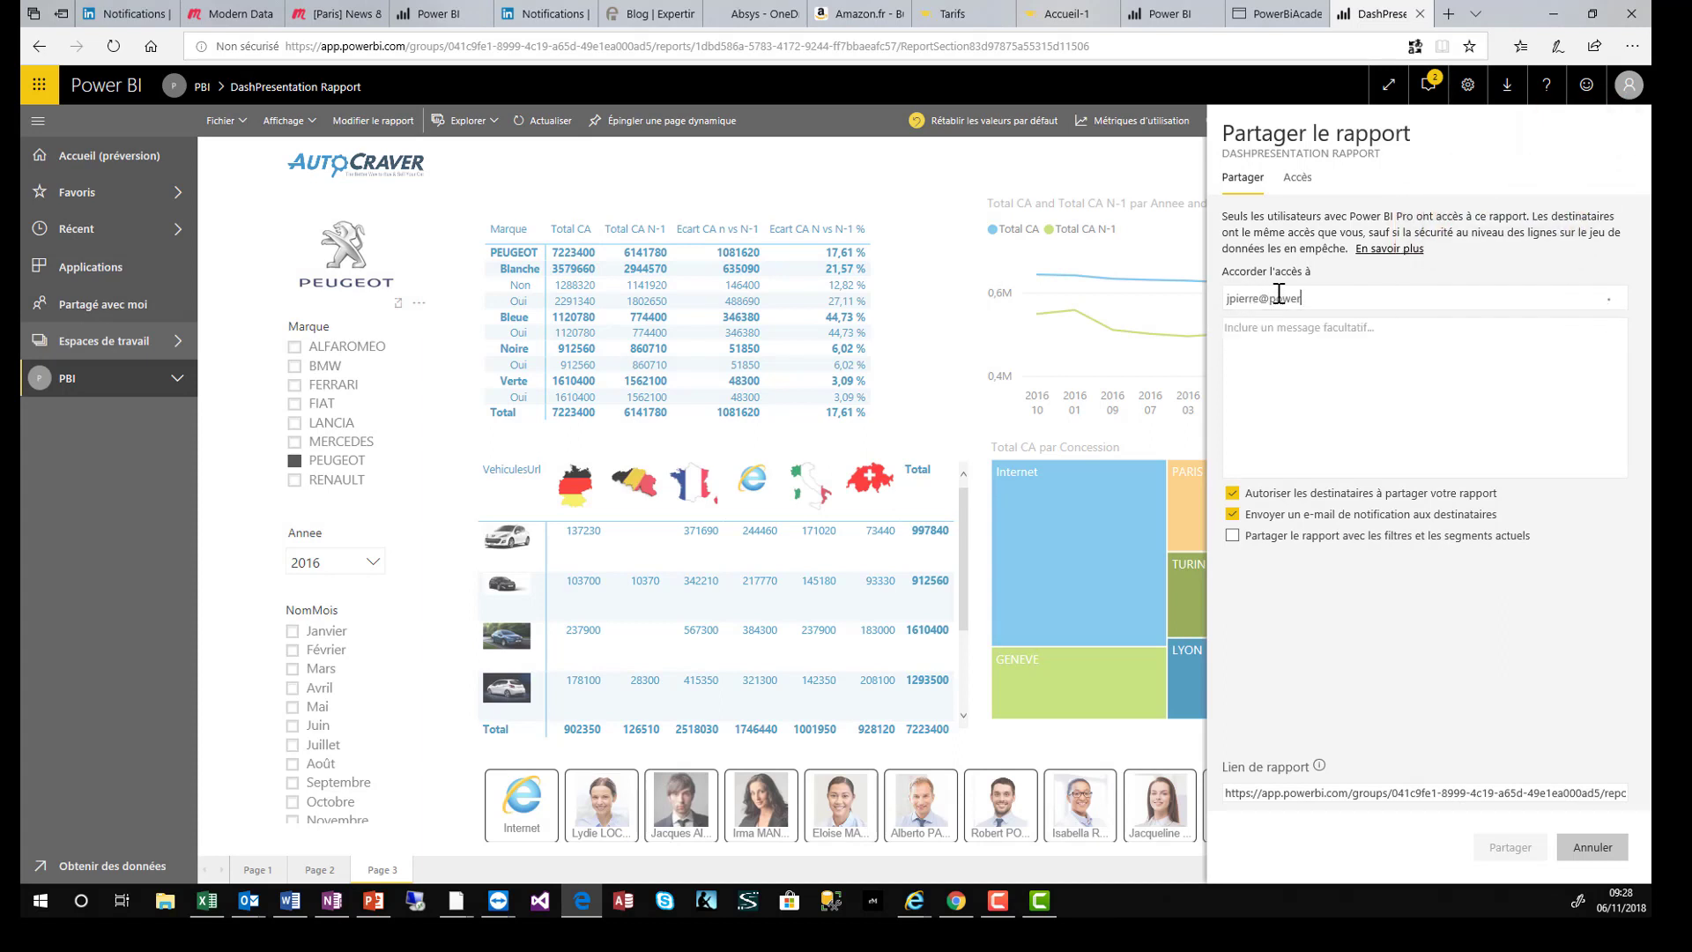
key(Tab)
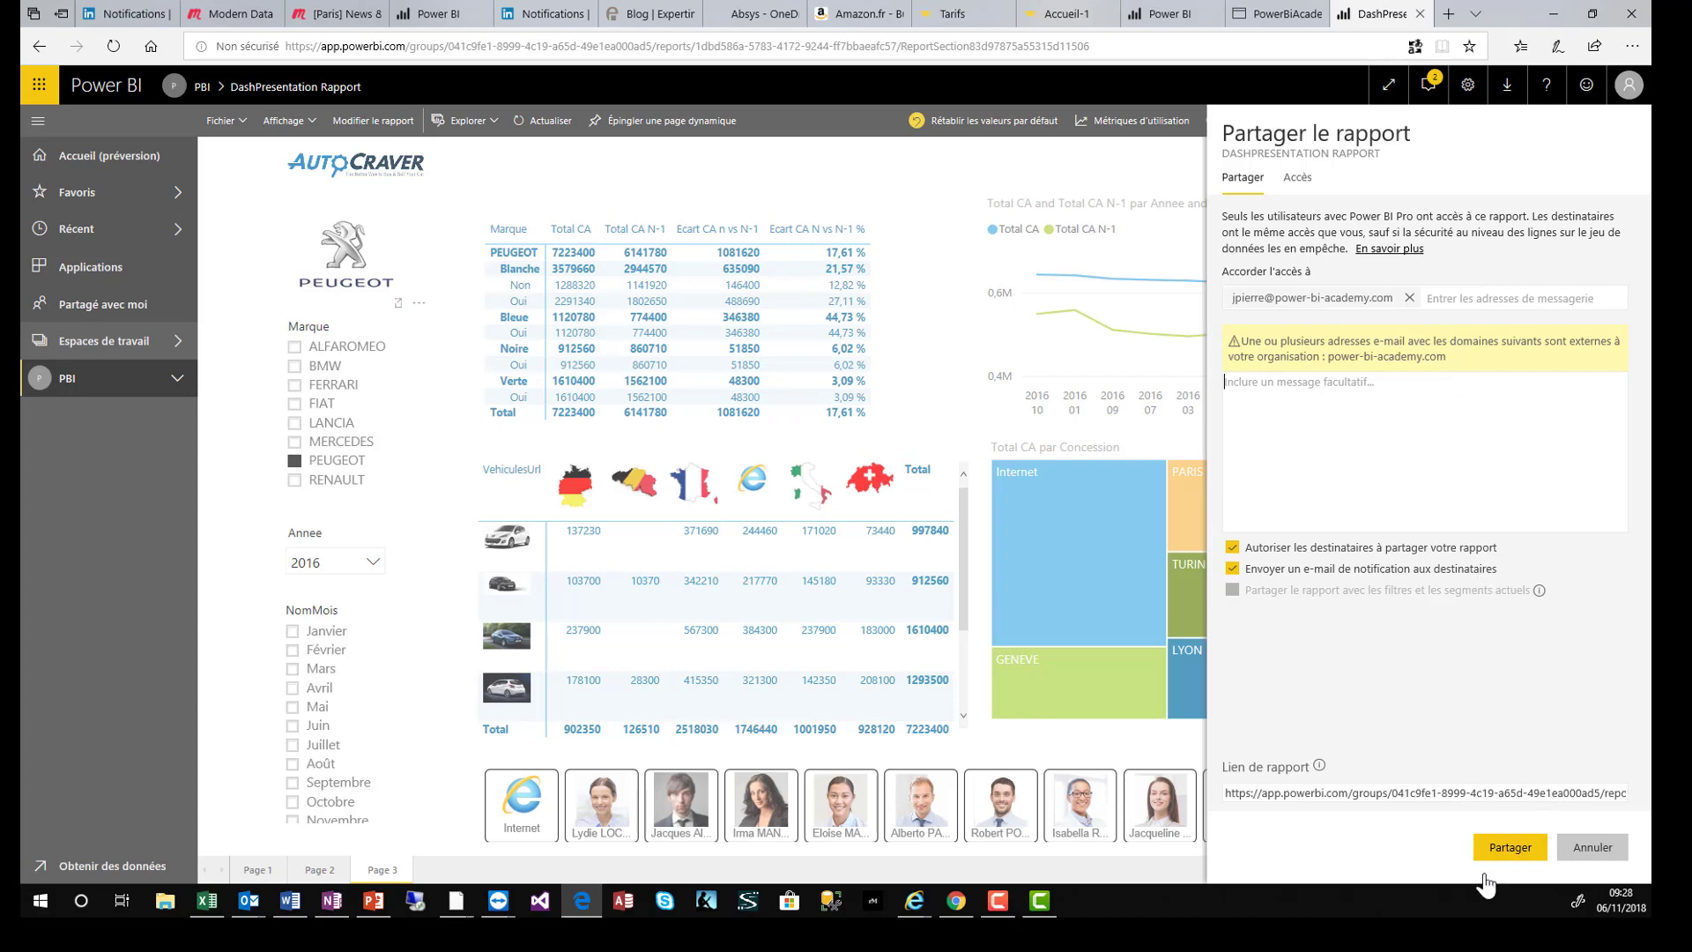
click(1511, 848)
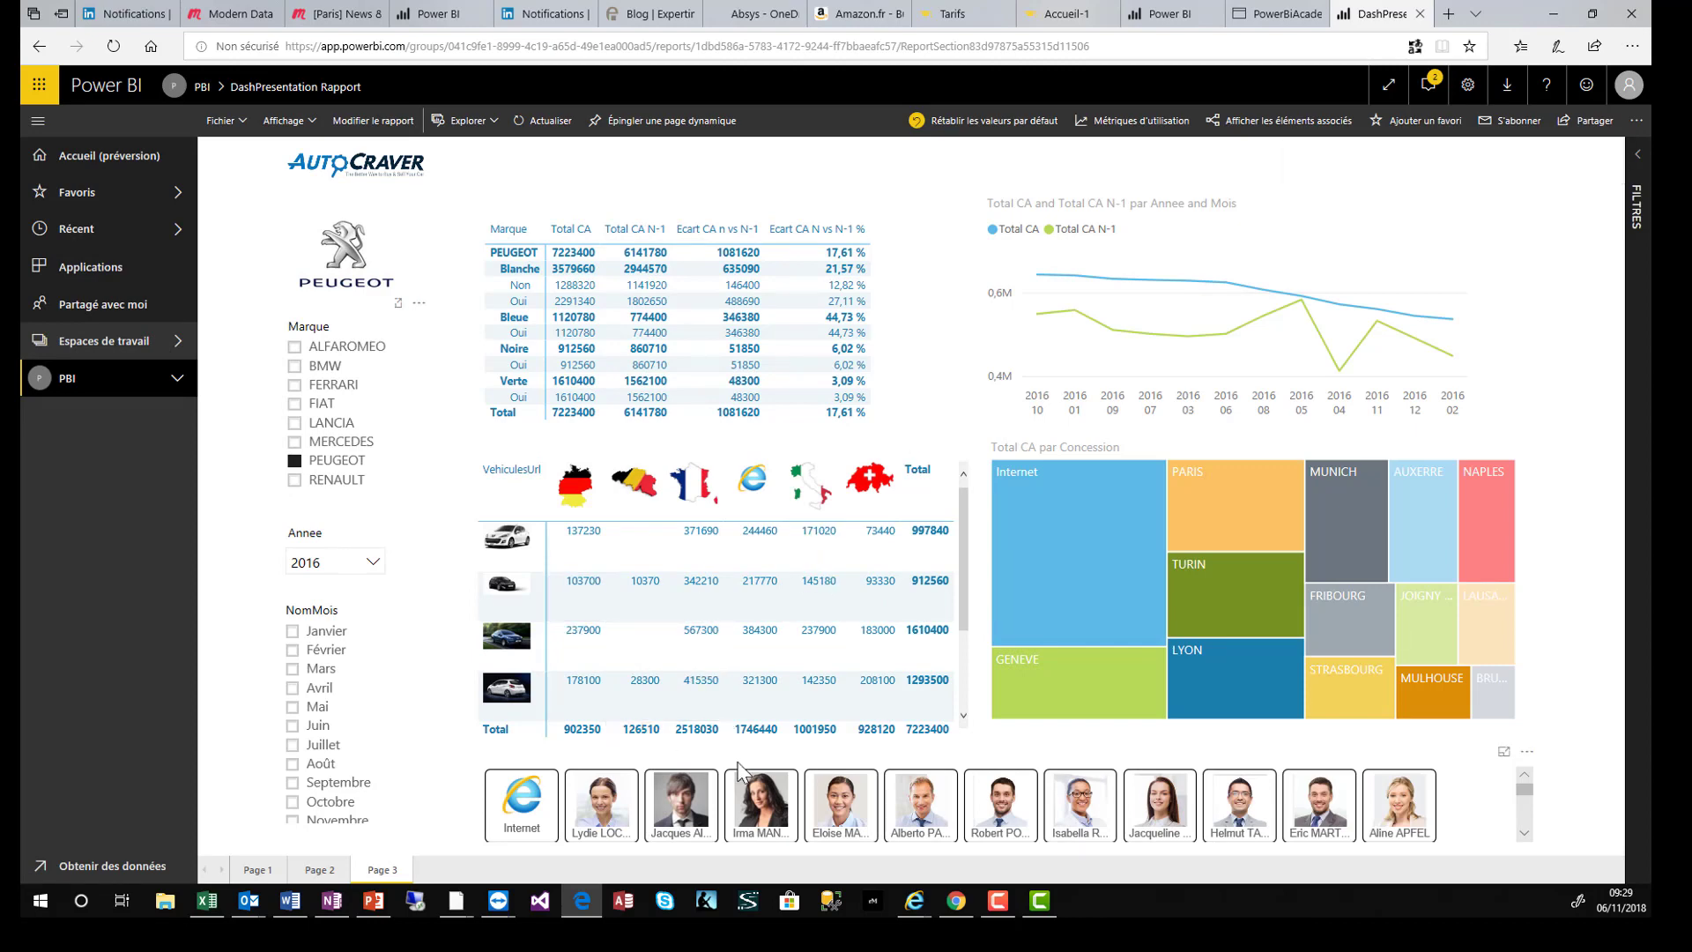
- Open the share notification e-mail in Outlook and follow its Go to Report link
click(248, 901)
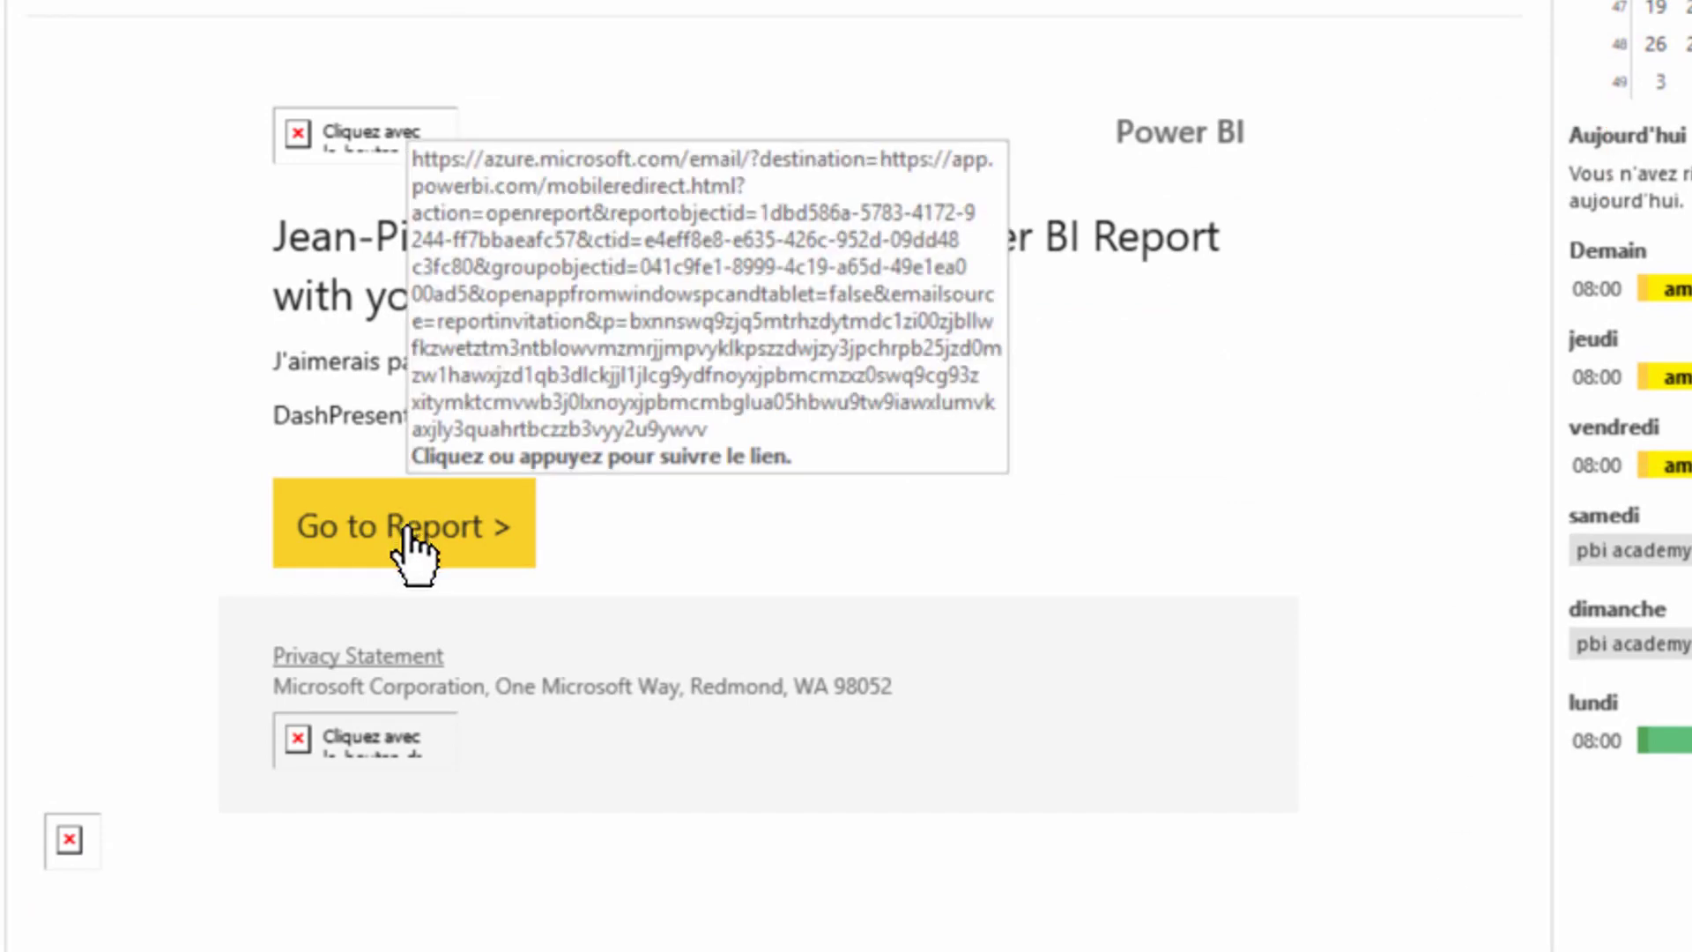
click(884, 498)
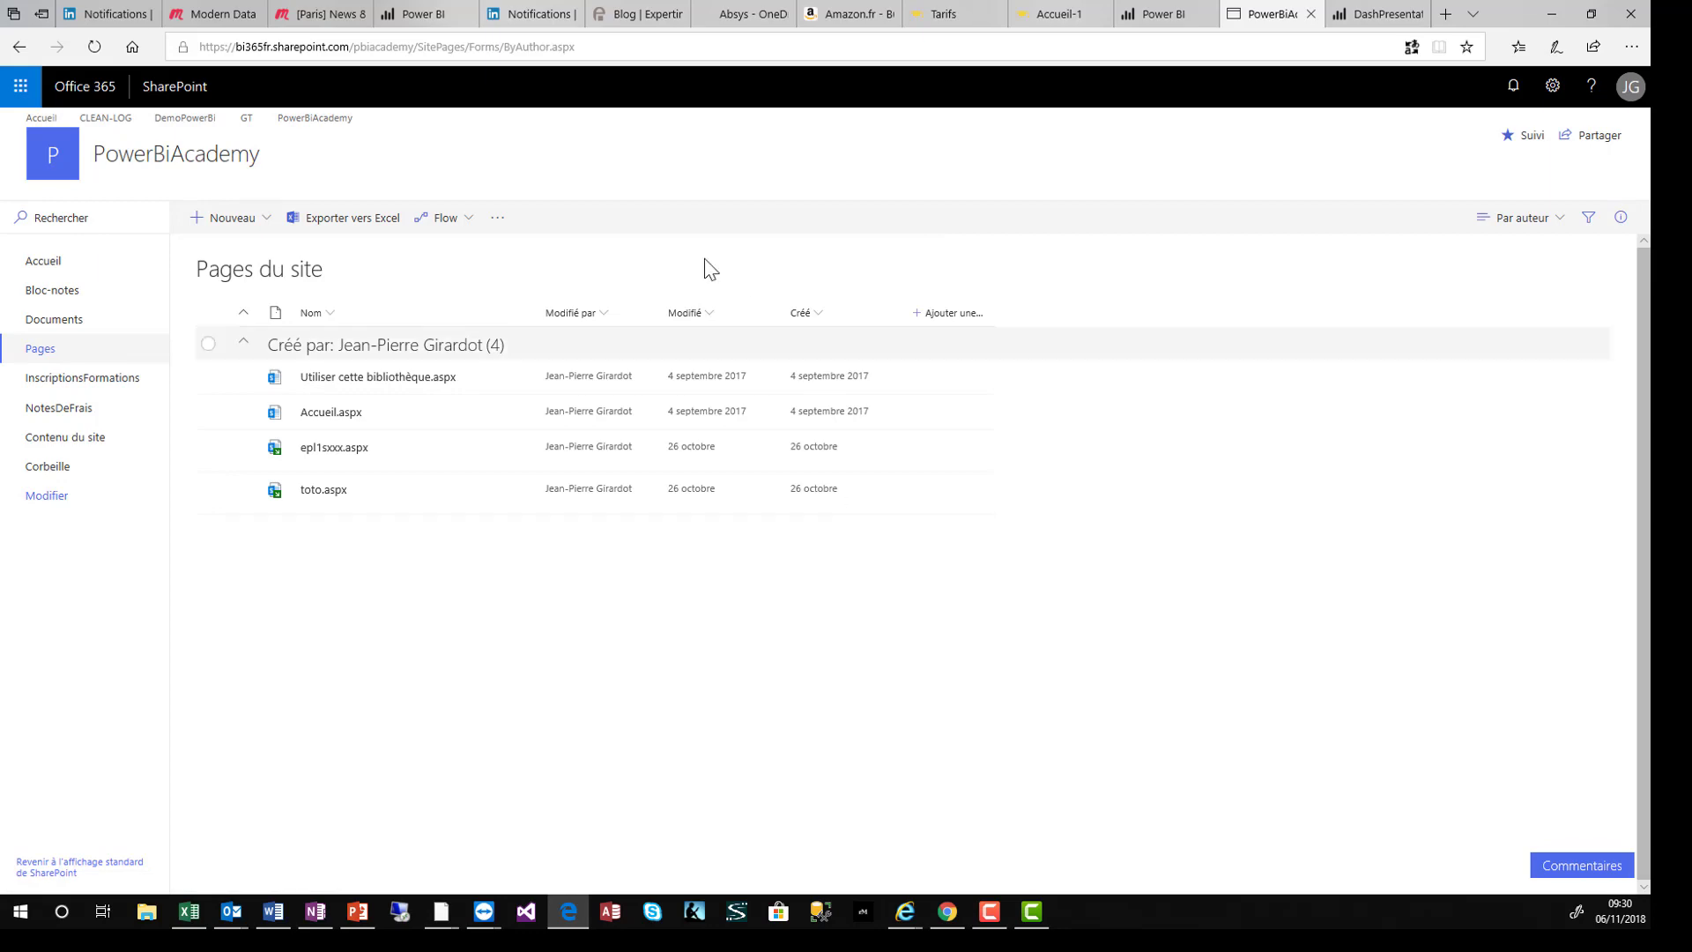
- Generate the report's embed link via Fichier > Incorporer dans SharePoint Online, then close the window
click(1372, 16)
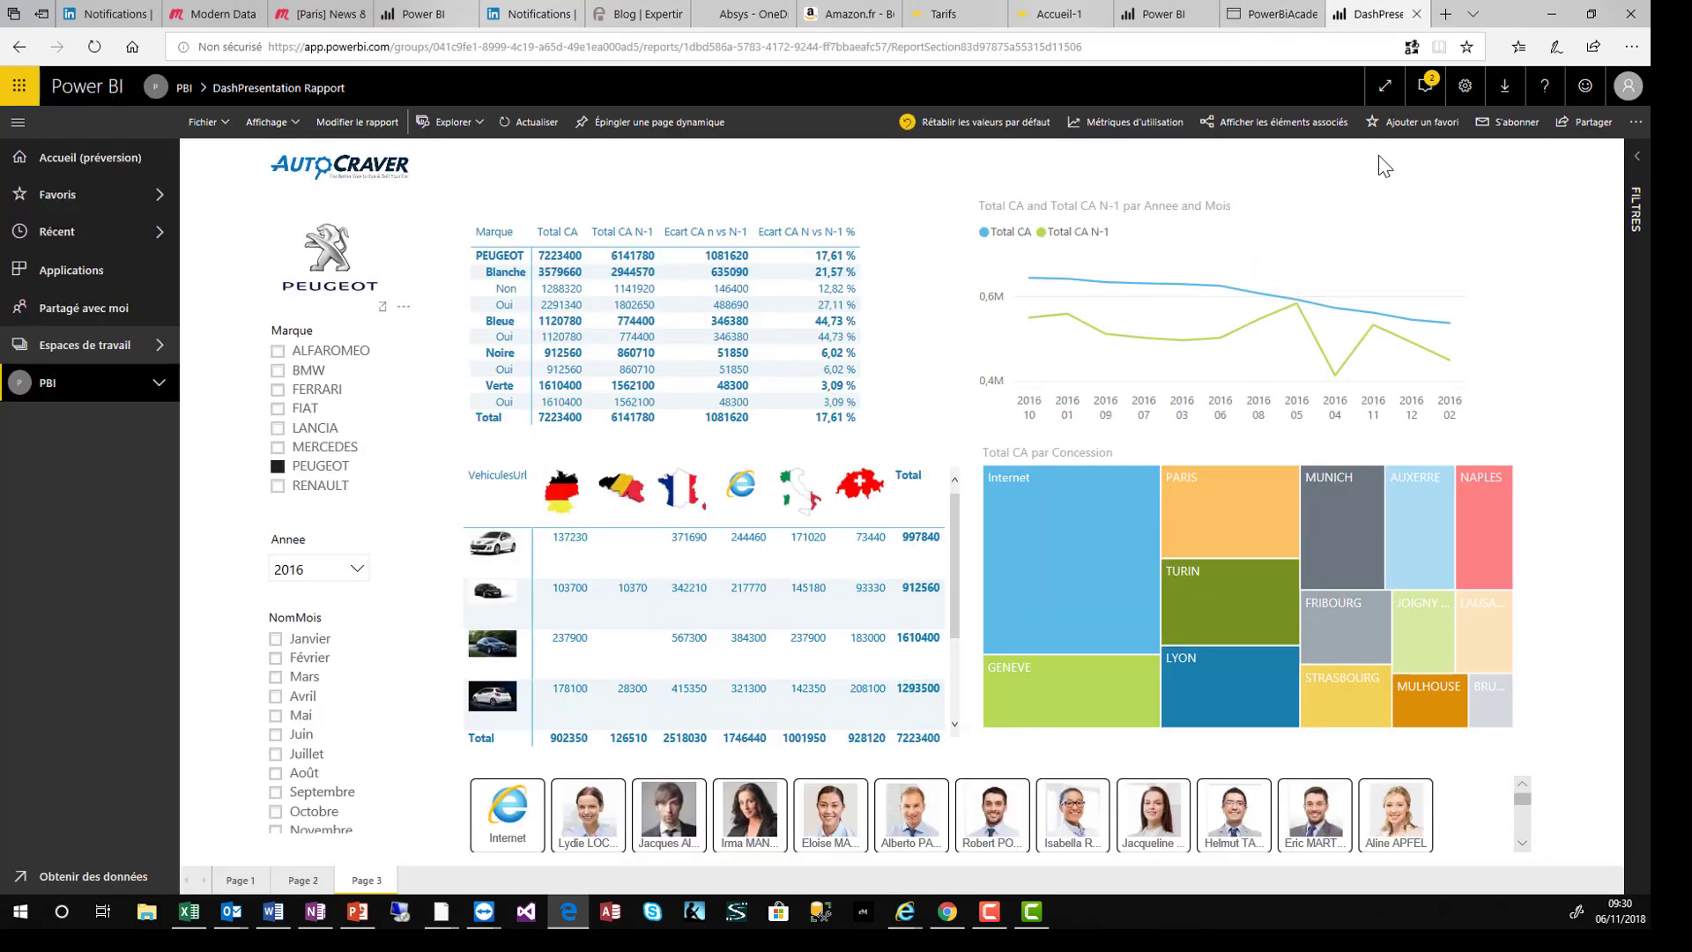
click(221, 122)
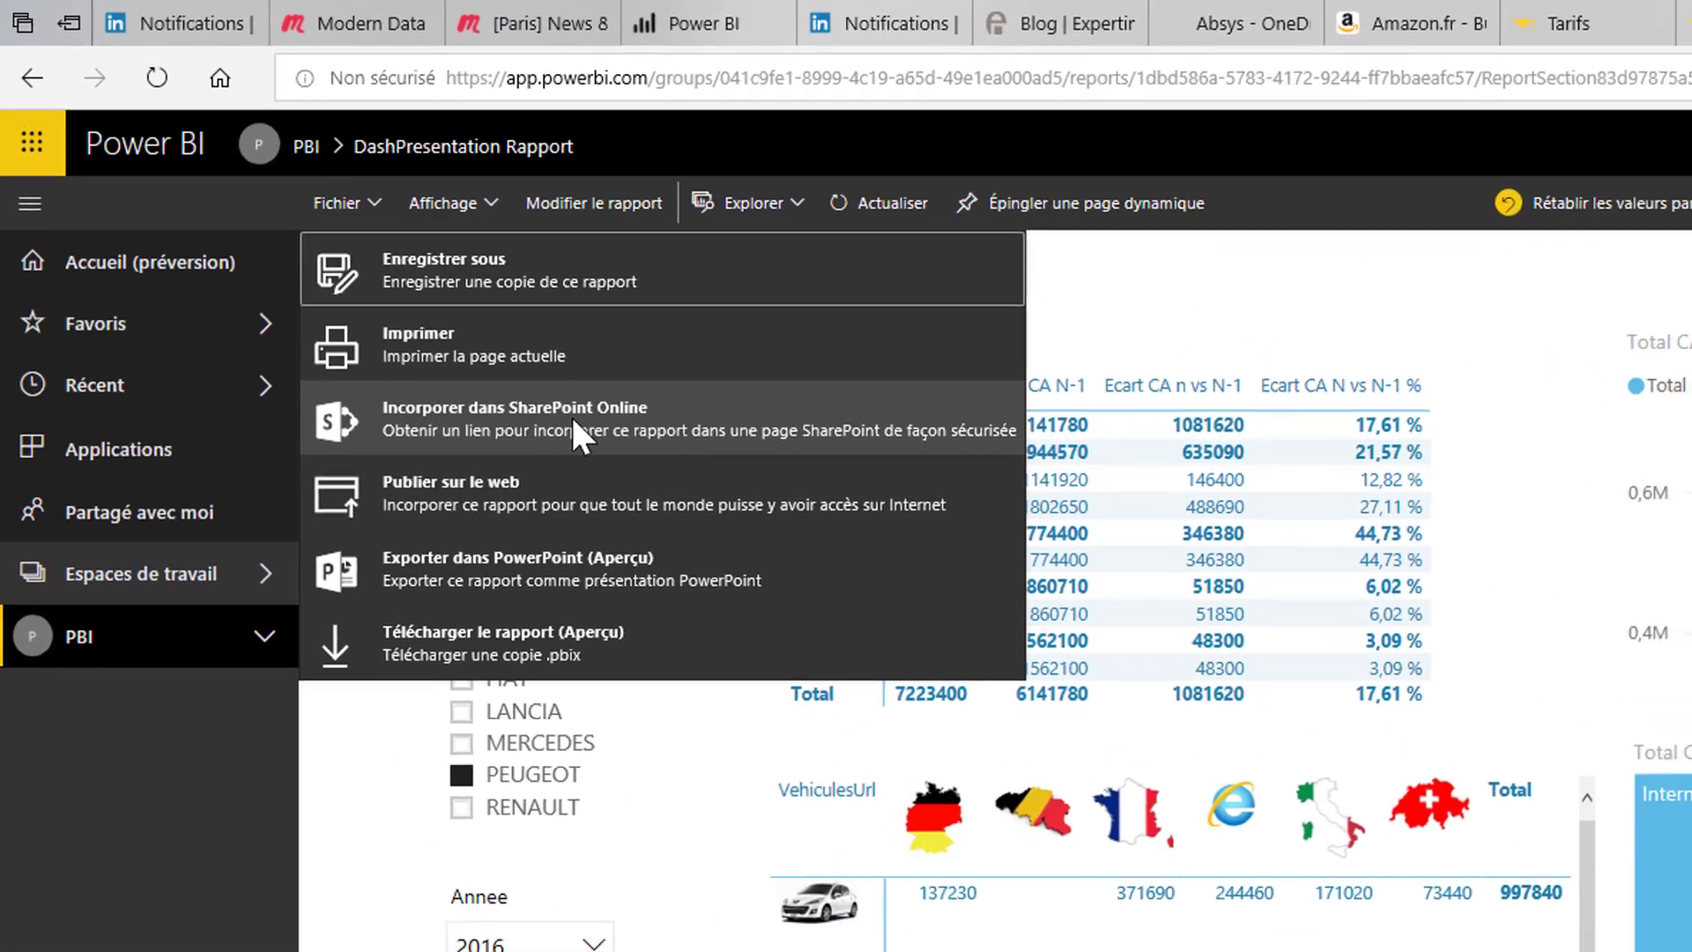
click(590, 431)
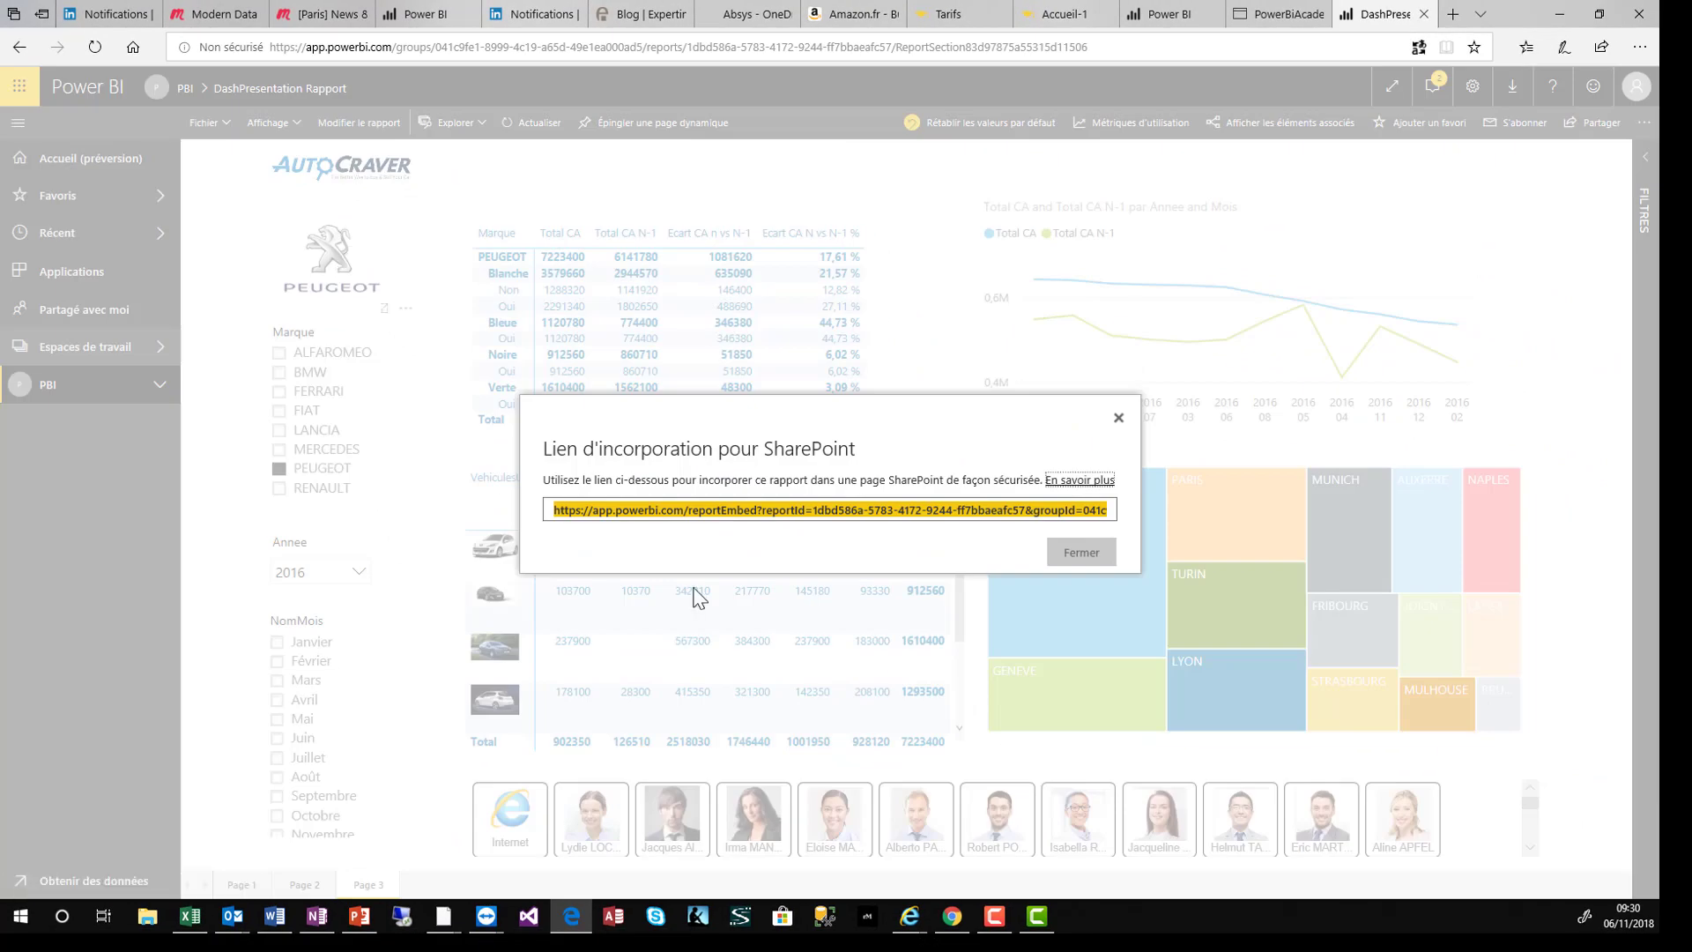
click(1119, 417)
- Create a new SharePoint site page titled 'Rapport Ventes AutoCraver'
click(1278, 15)
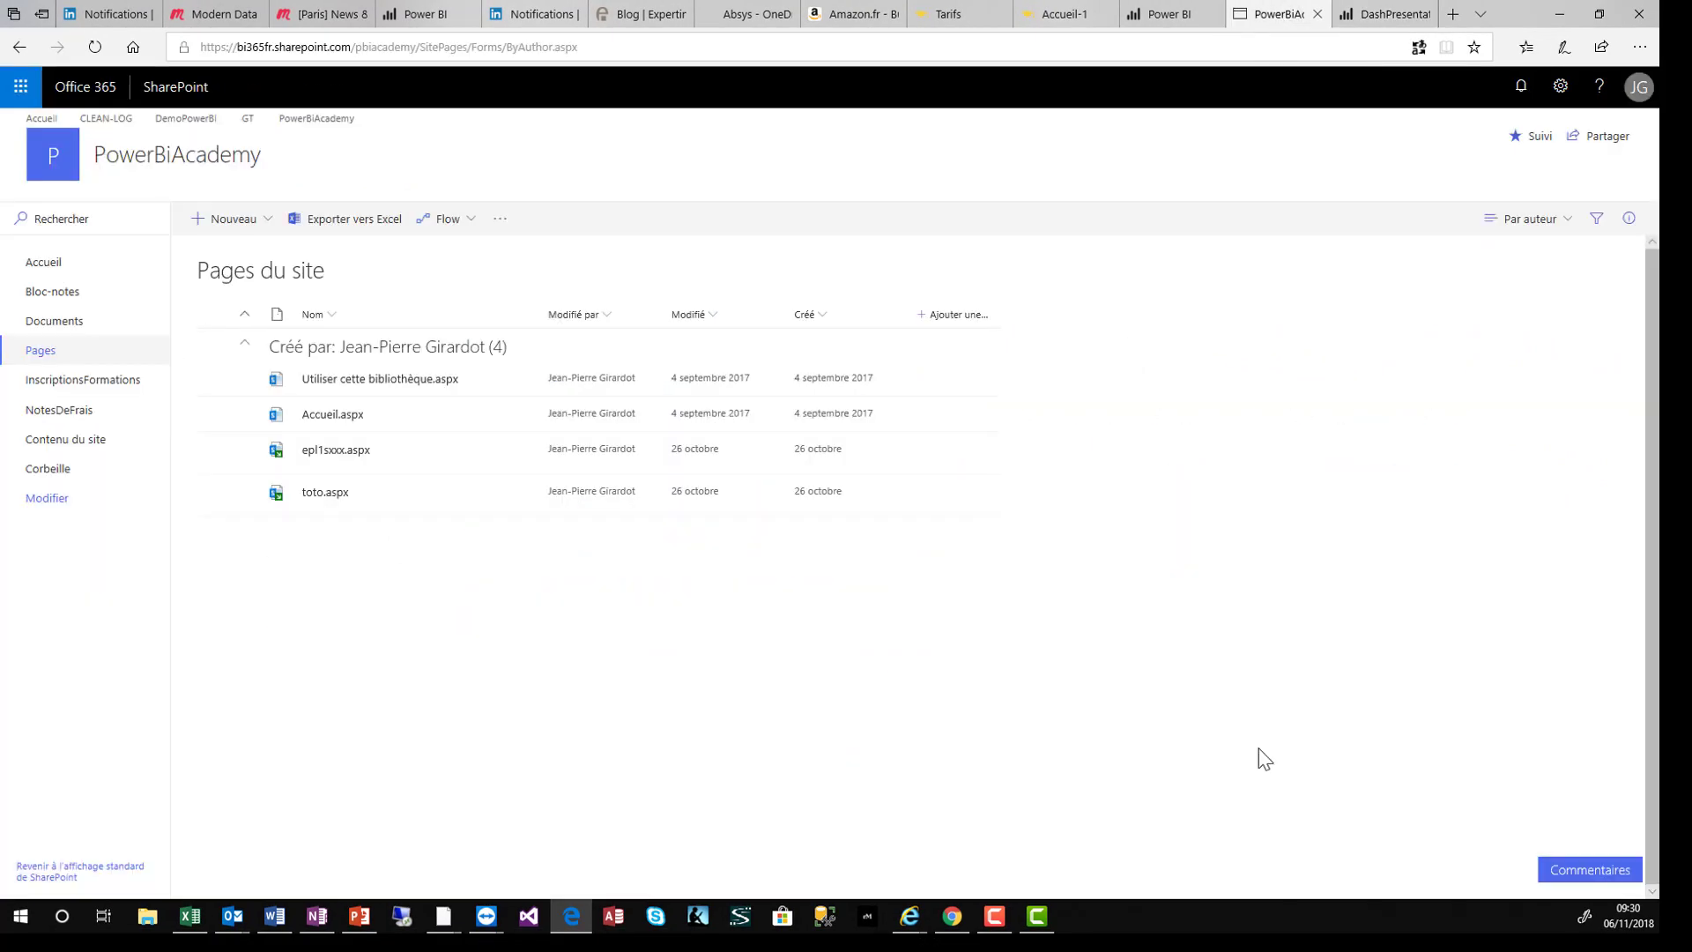
click(267, 229)
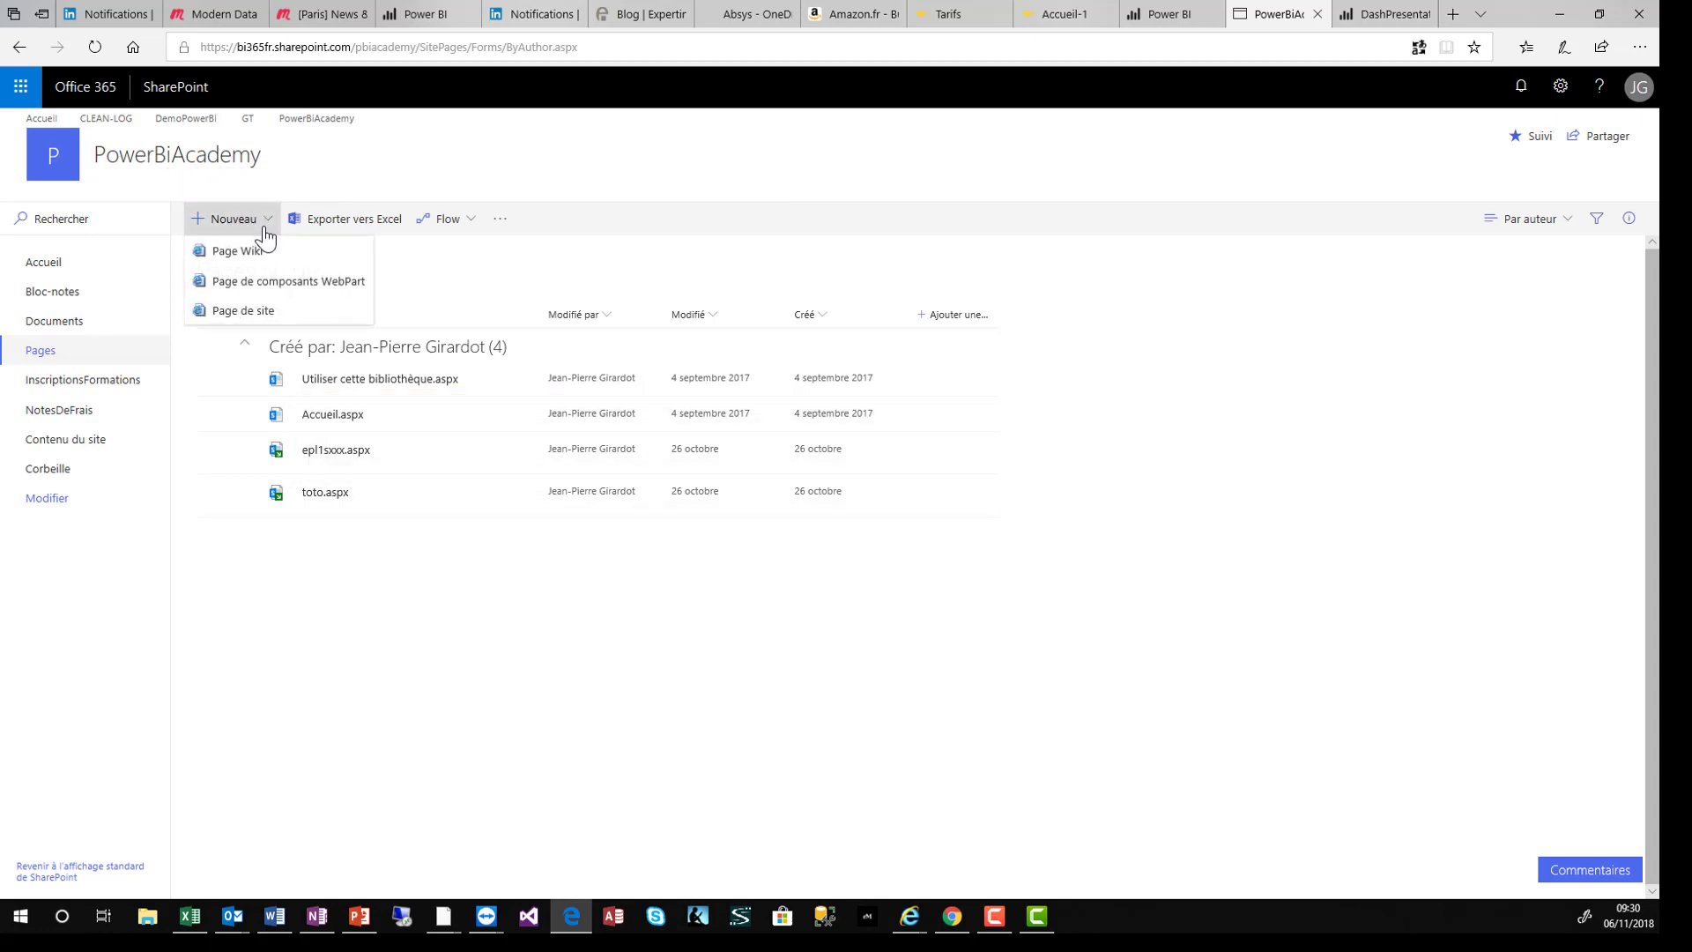
click(238, 312)
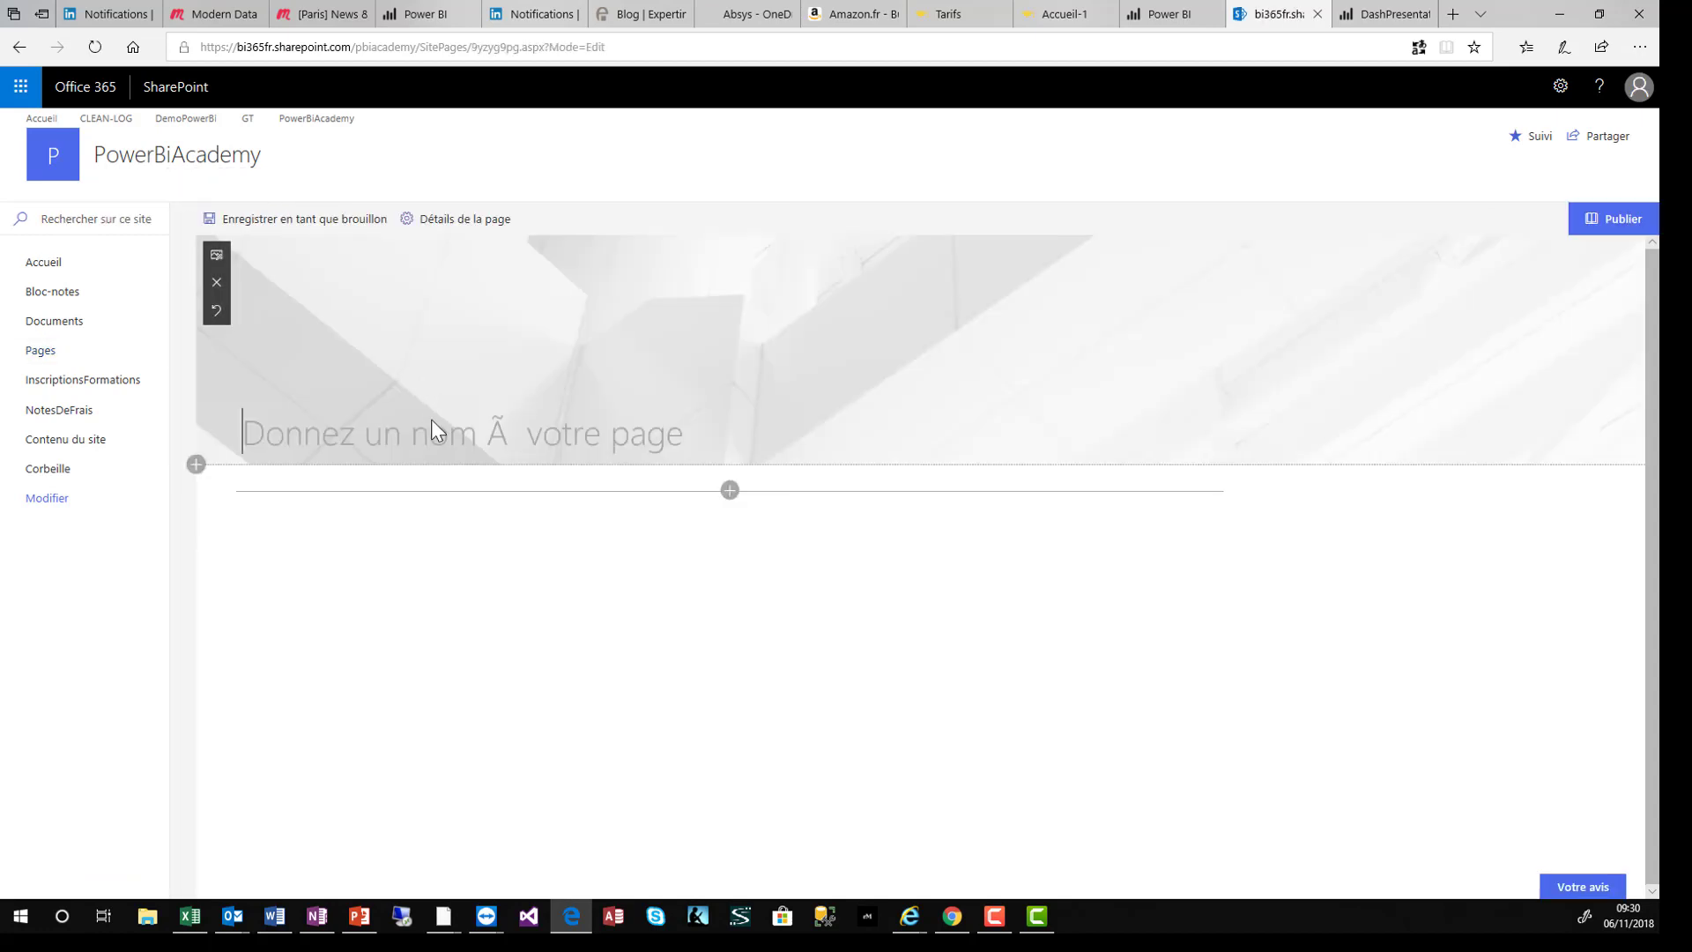
text(Ra)
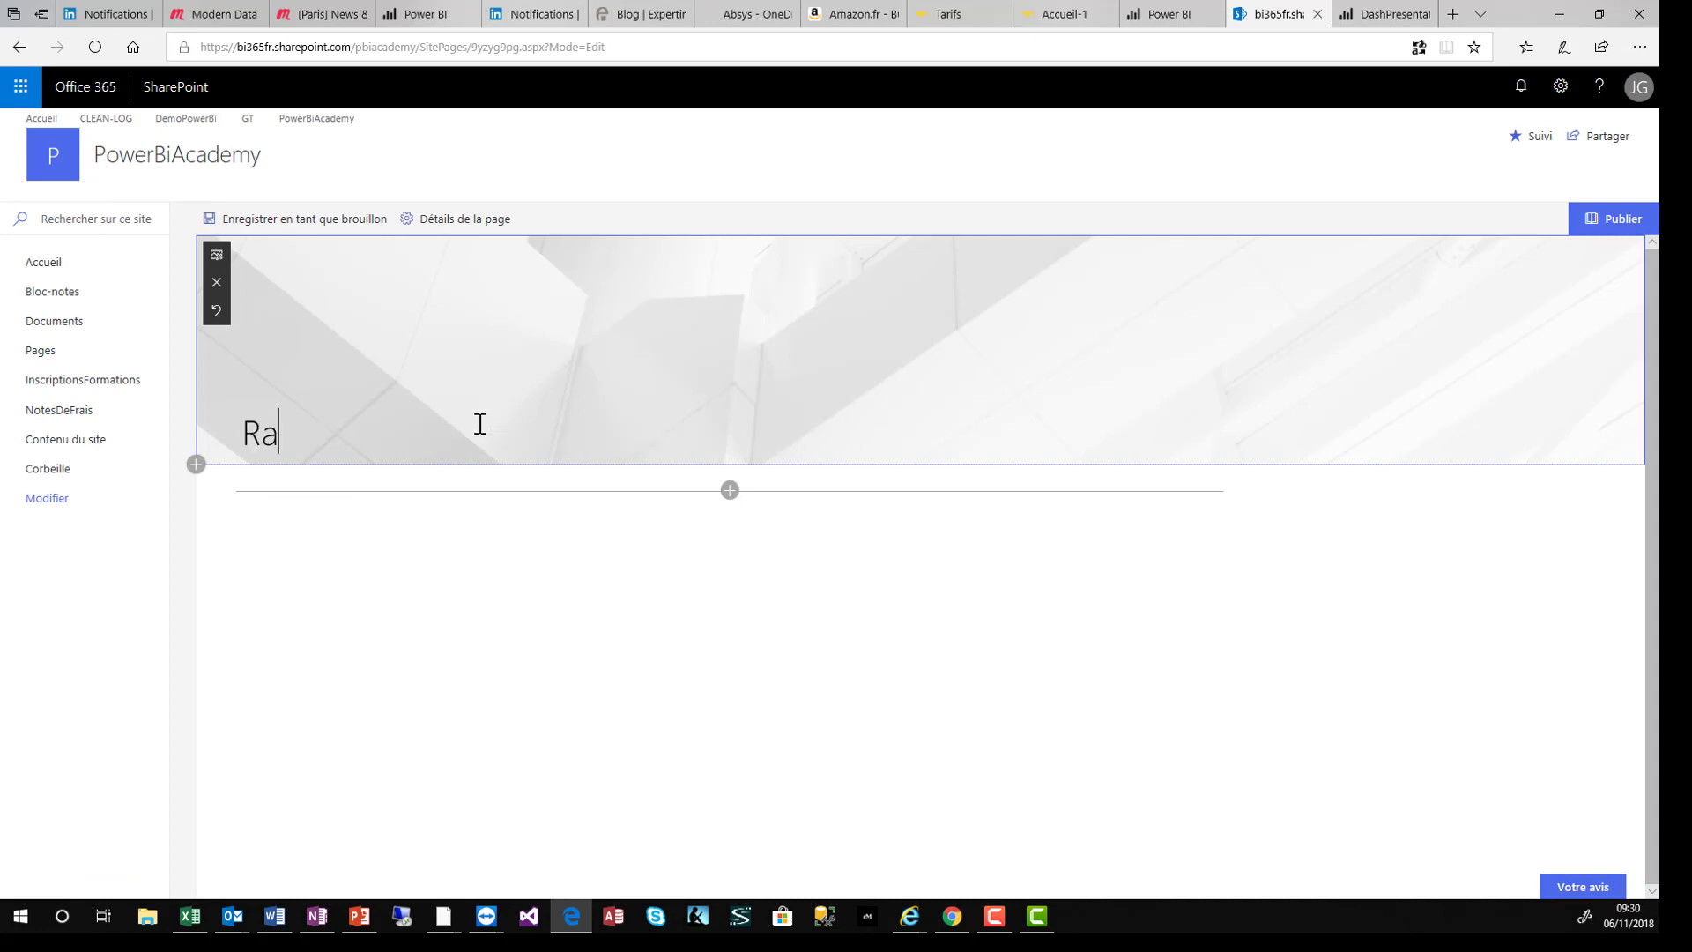
text(pport Ventes )
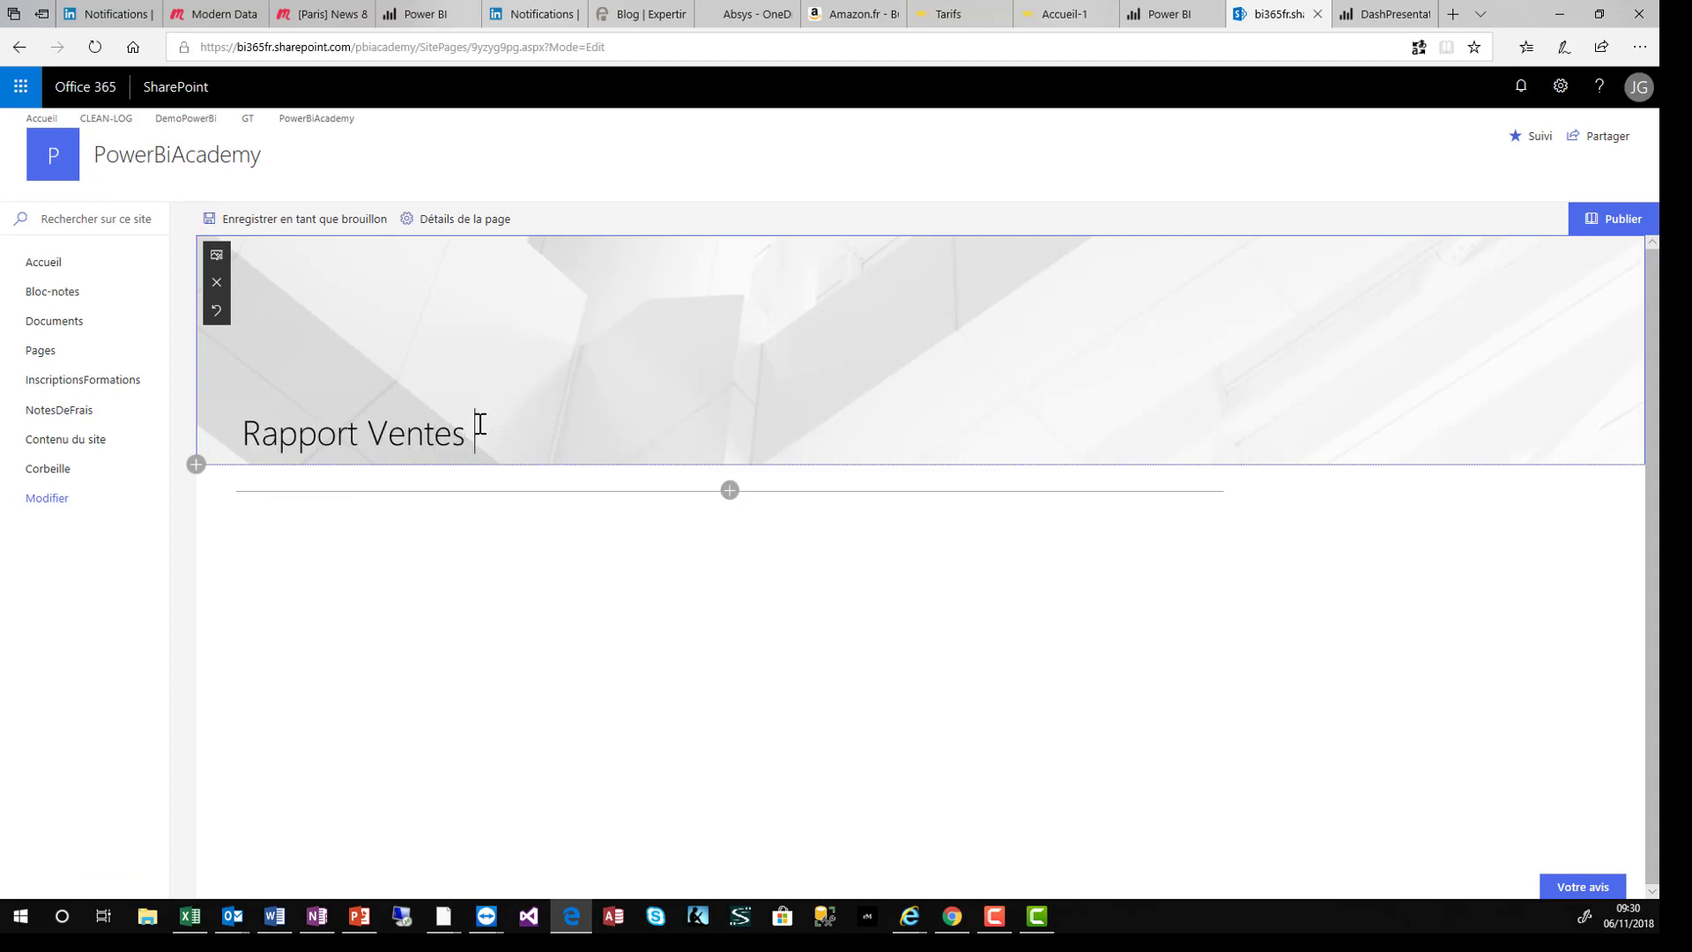
text(AutoCraver)
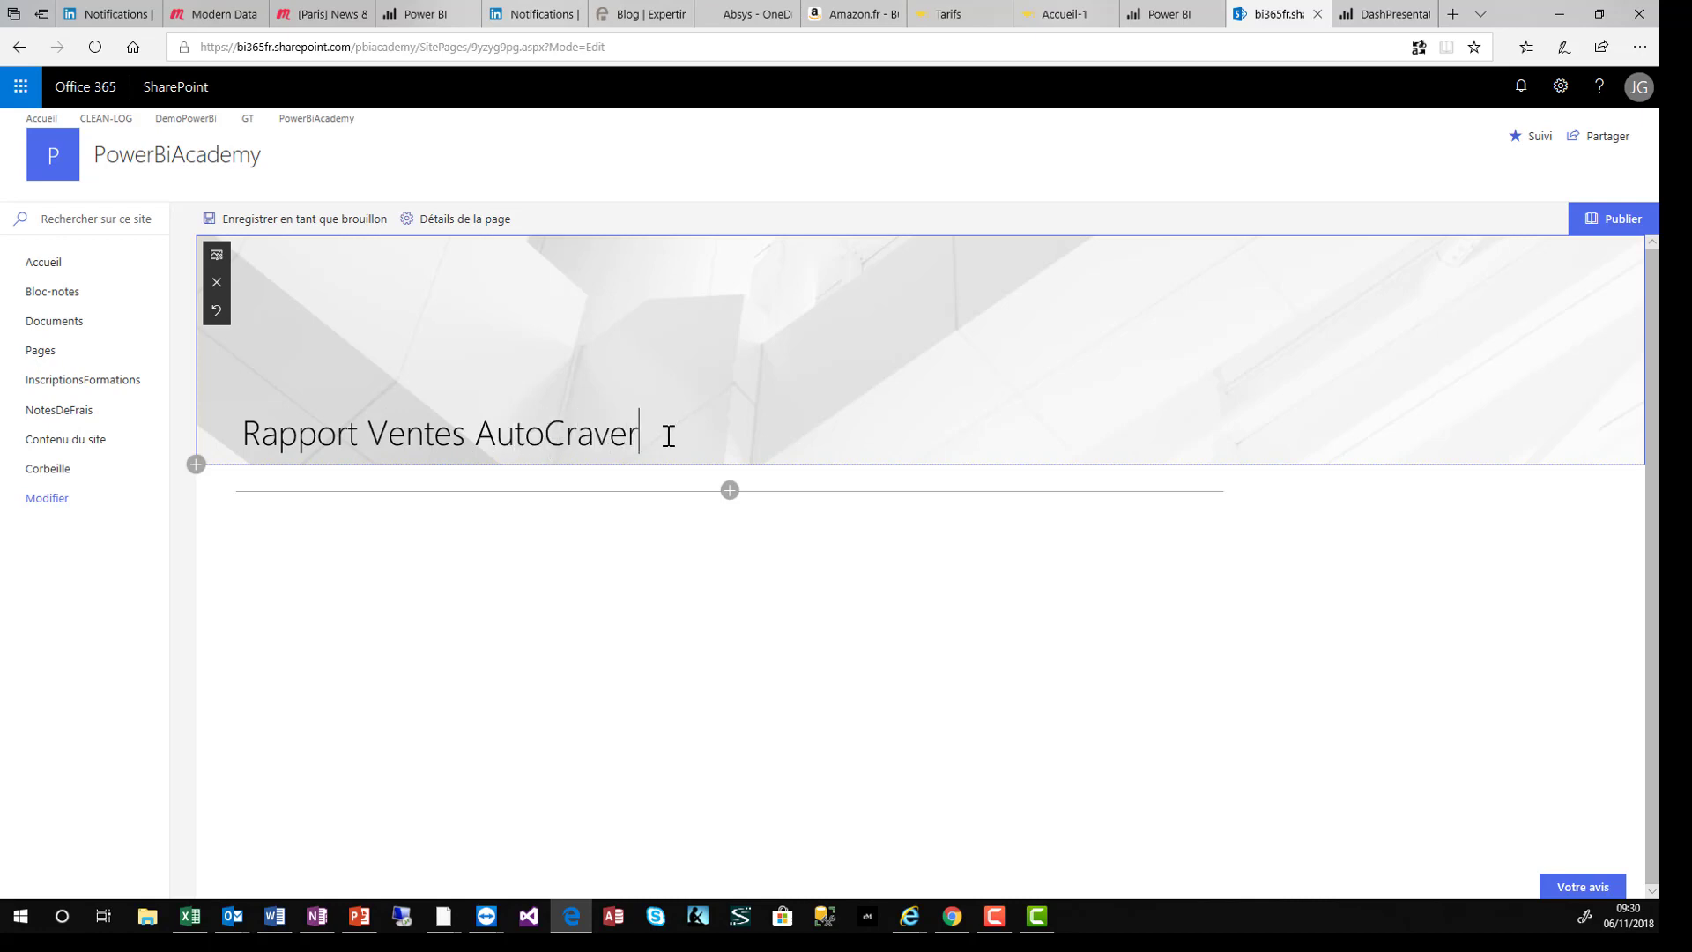
- Add a Power BI web part to the page
click(729, 490)
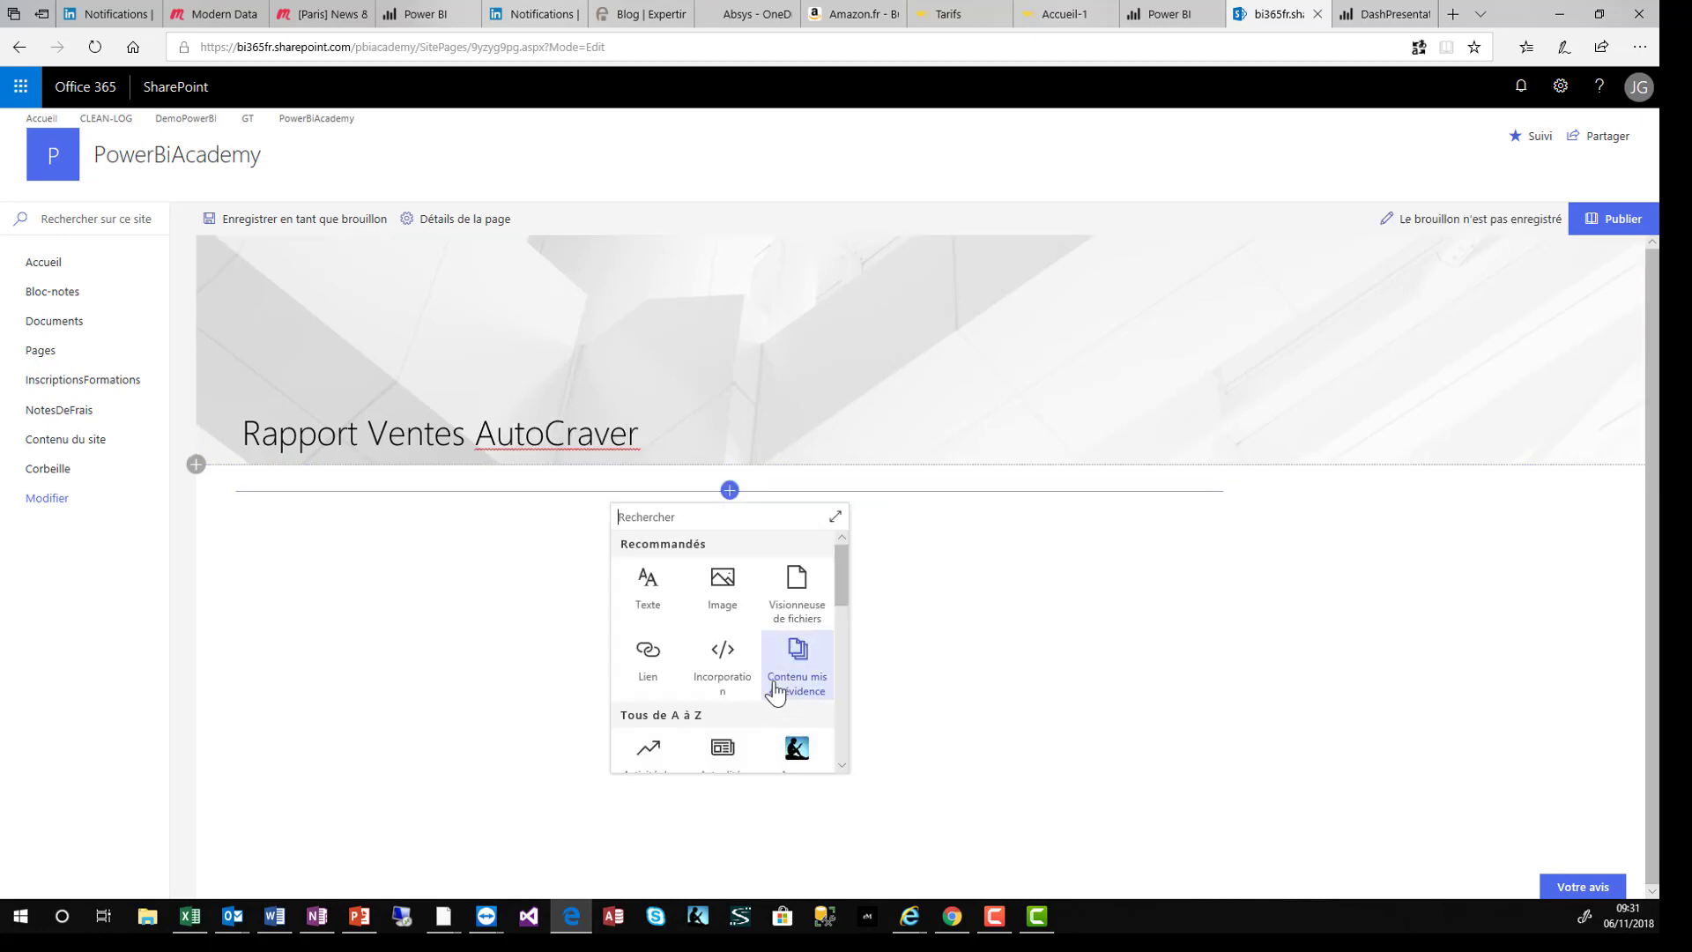
scroll(773, 677, down, 3)
scroll(772, 676, down, 5)
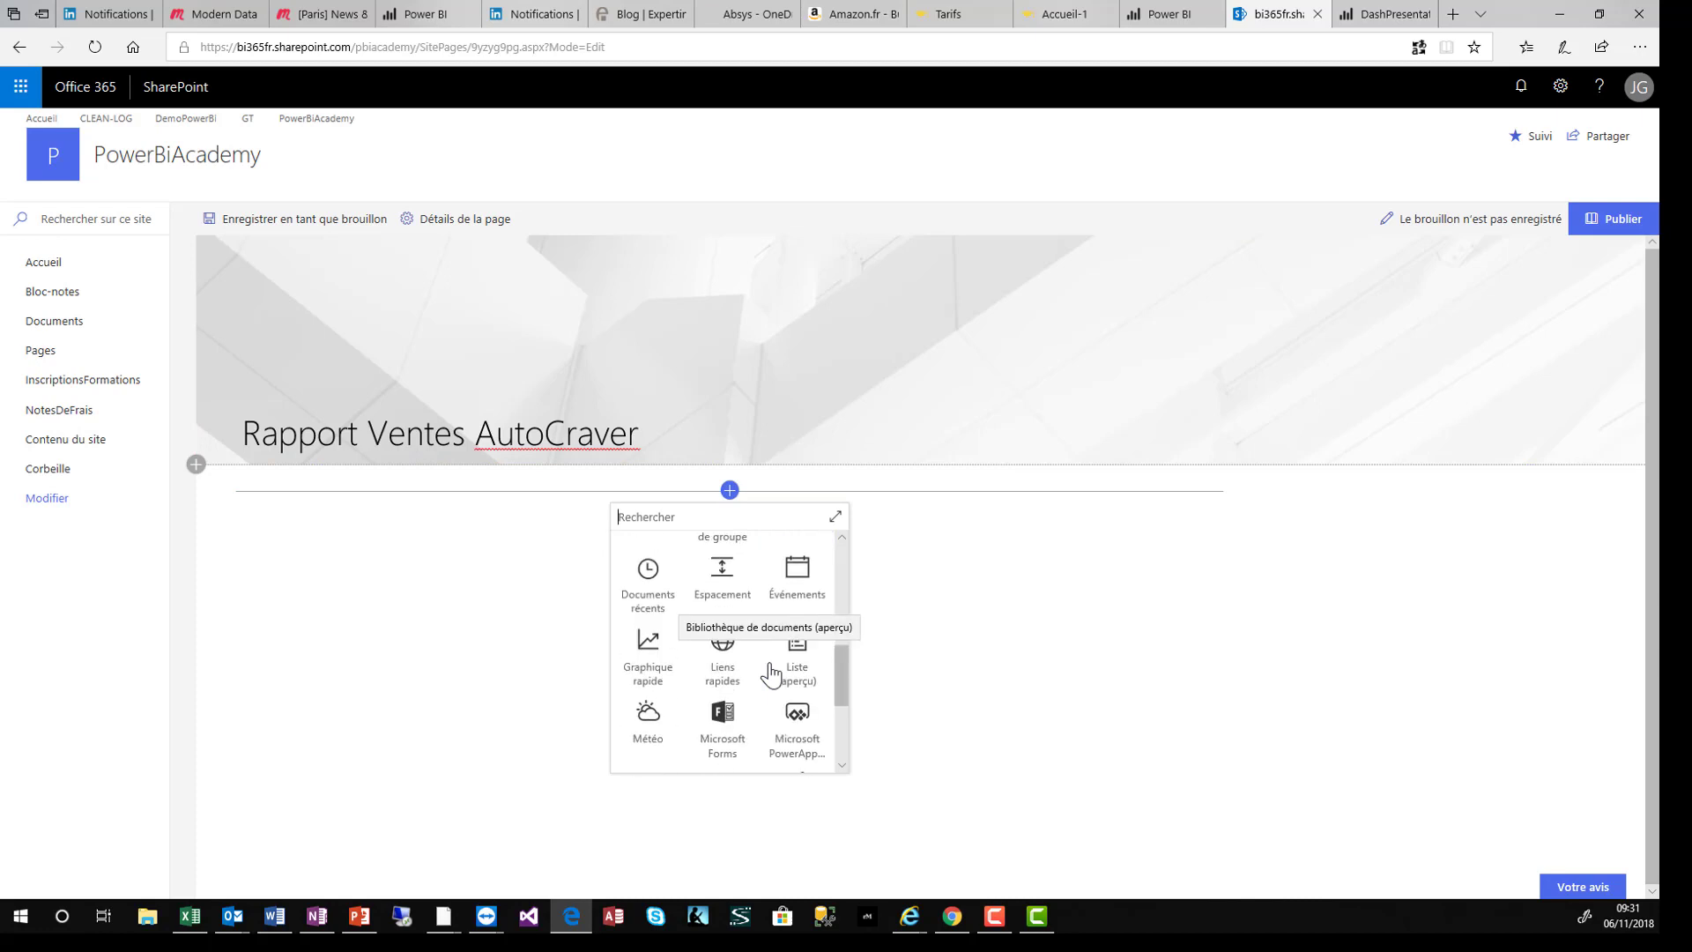
click(729, 674)
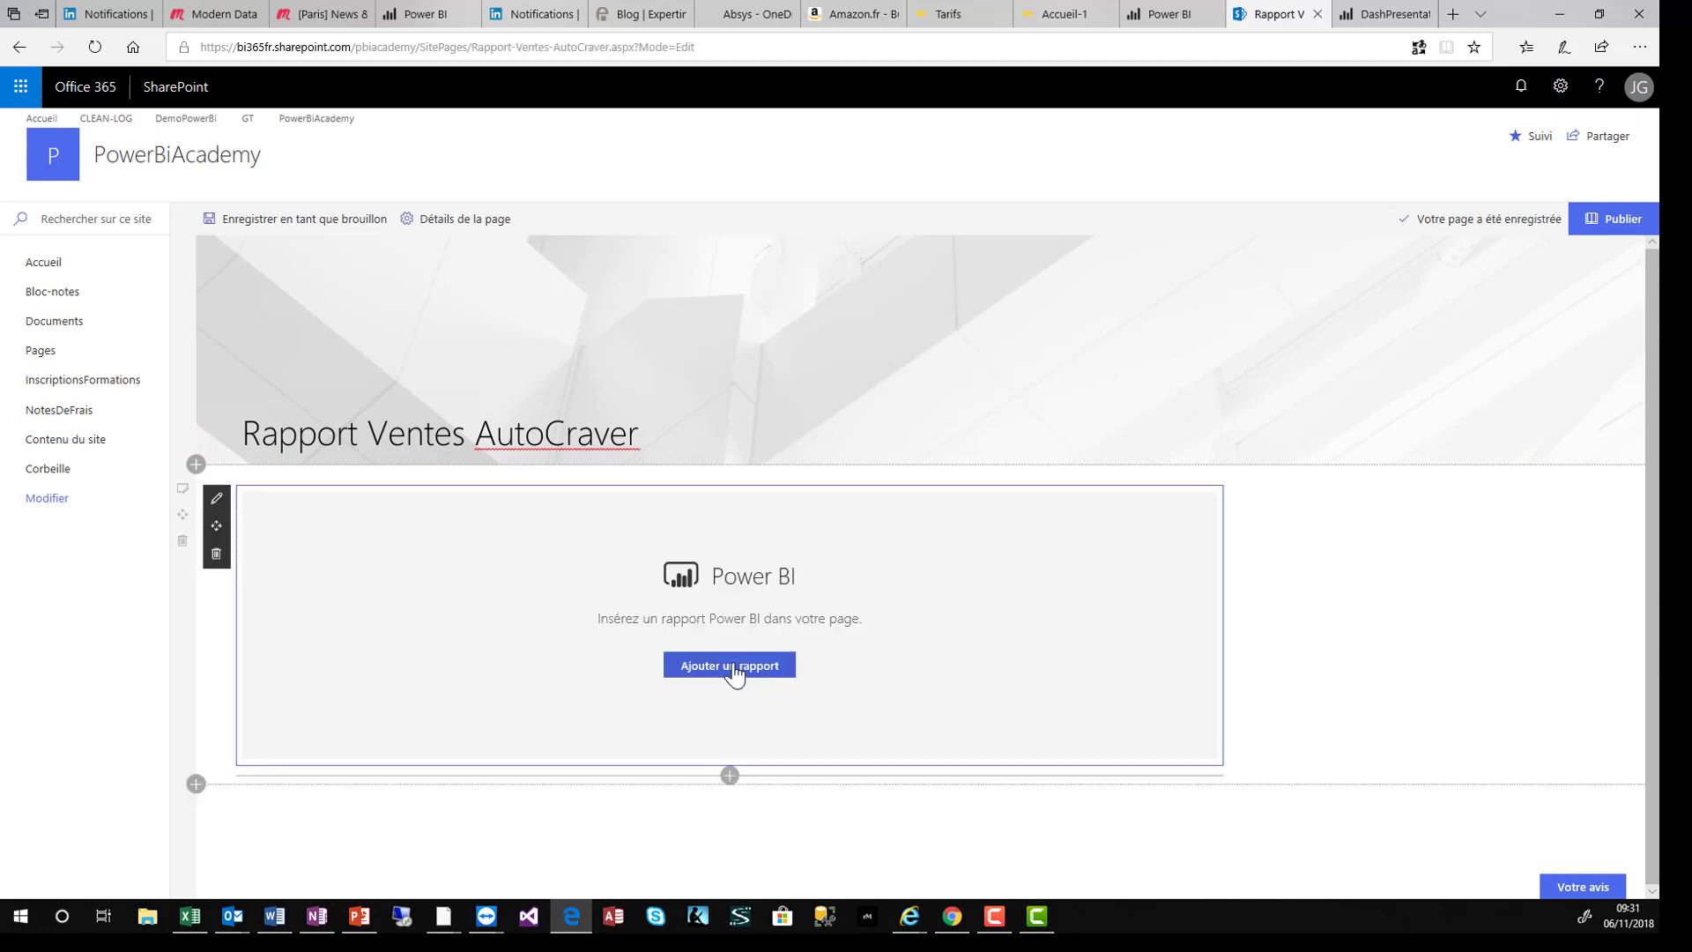
- Paste the report link into the web part, choose Page 3, and turn off the navigation pane
click(737, 671)
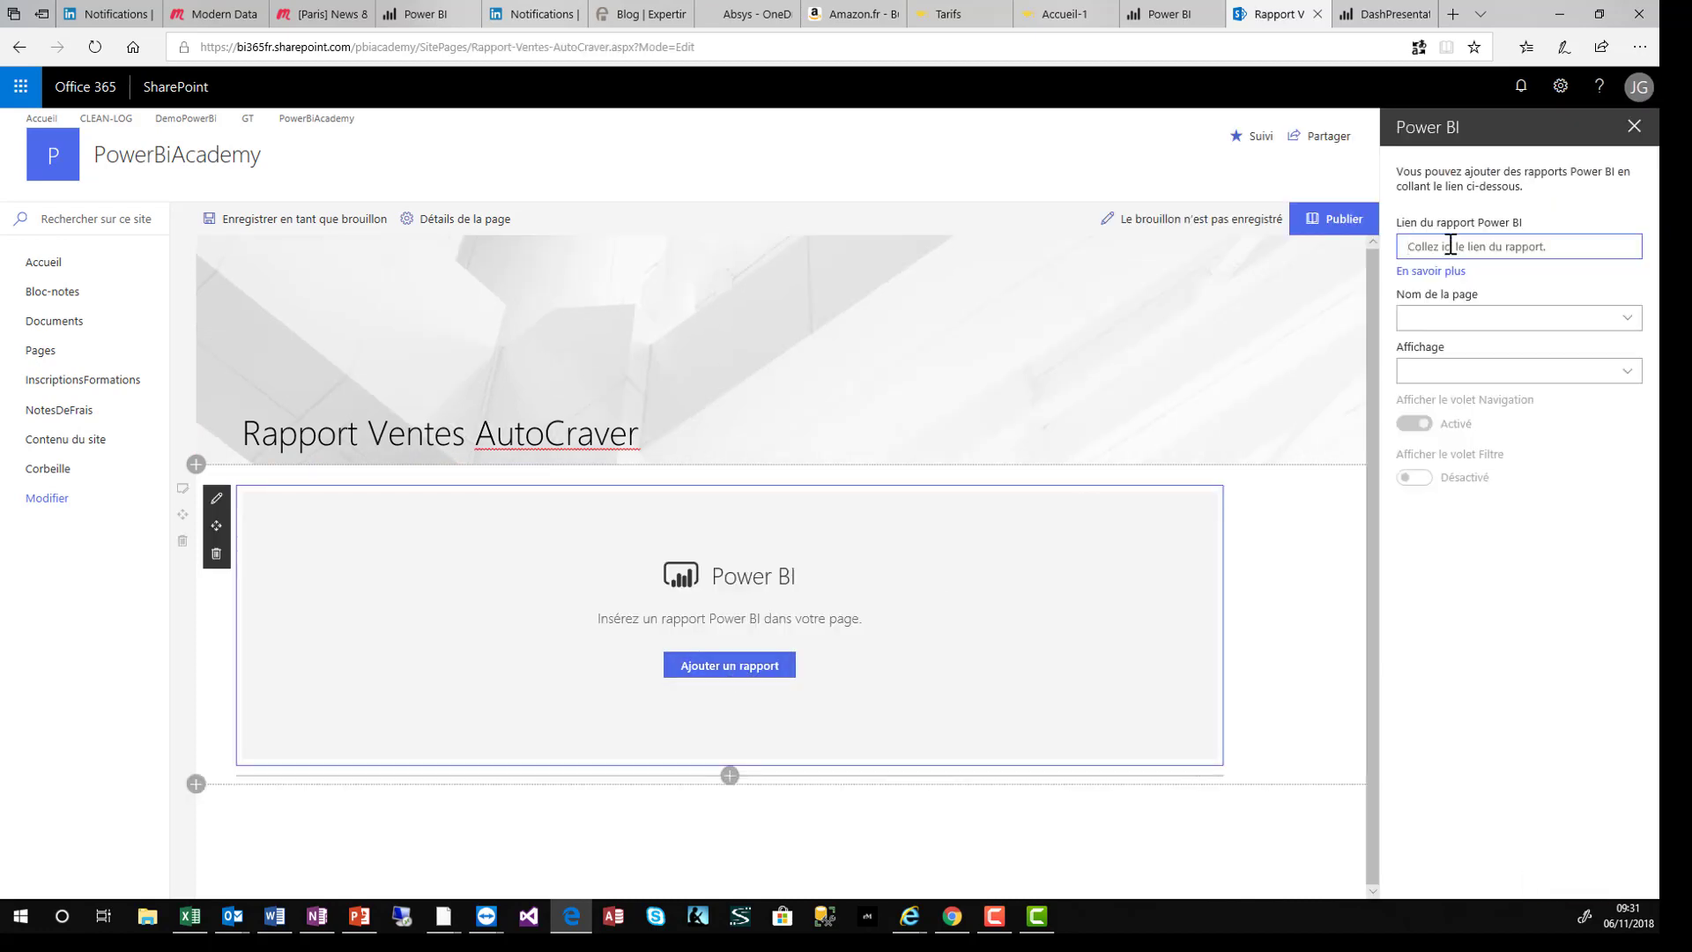
key(ctrl+v)
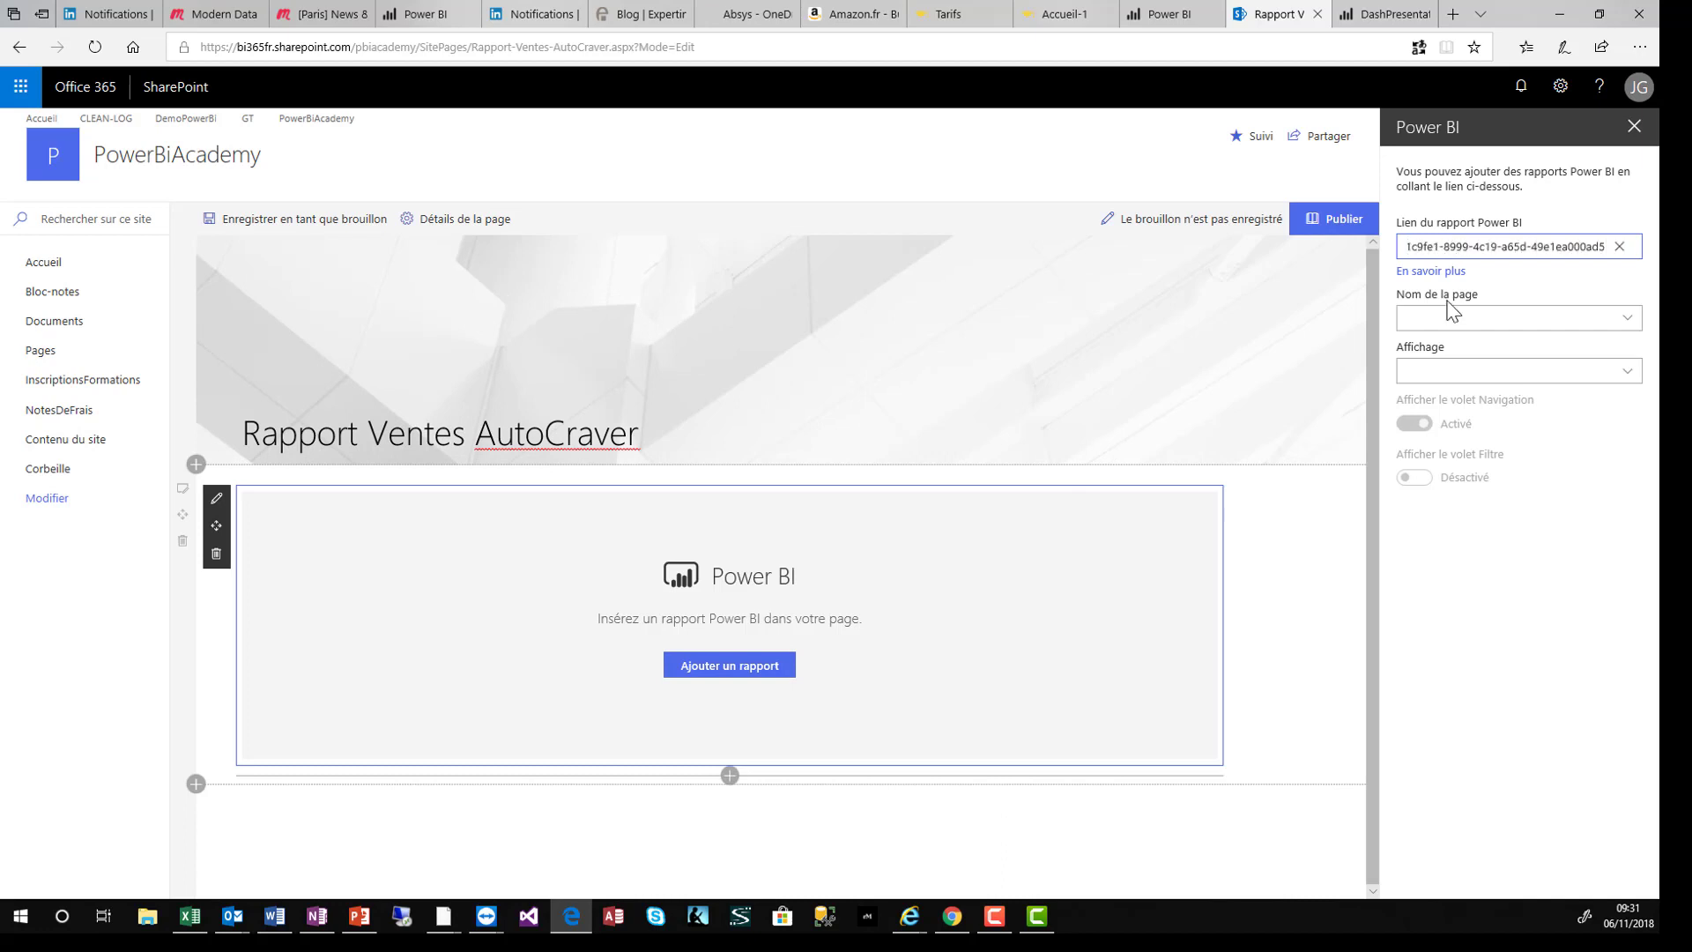
click(1417, 322)
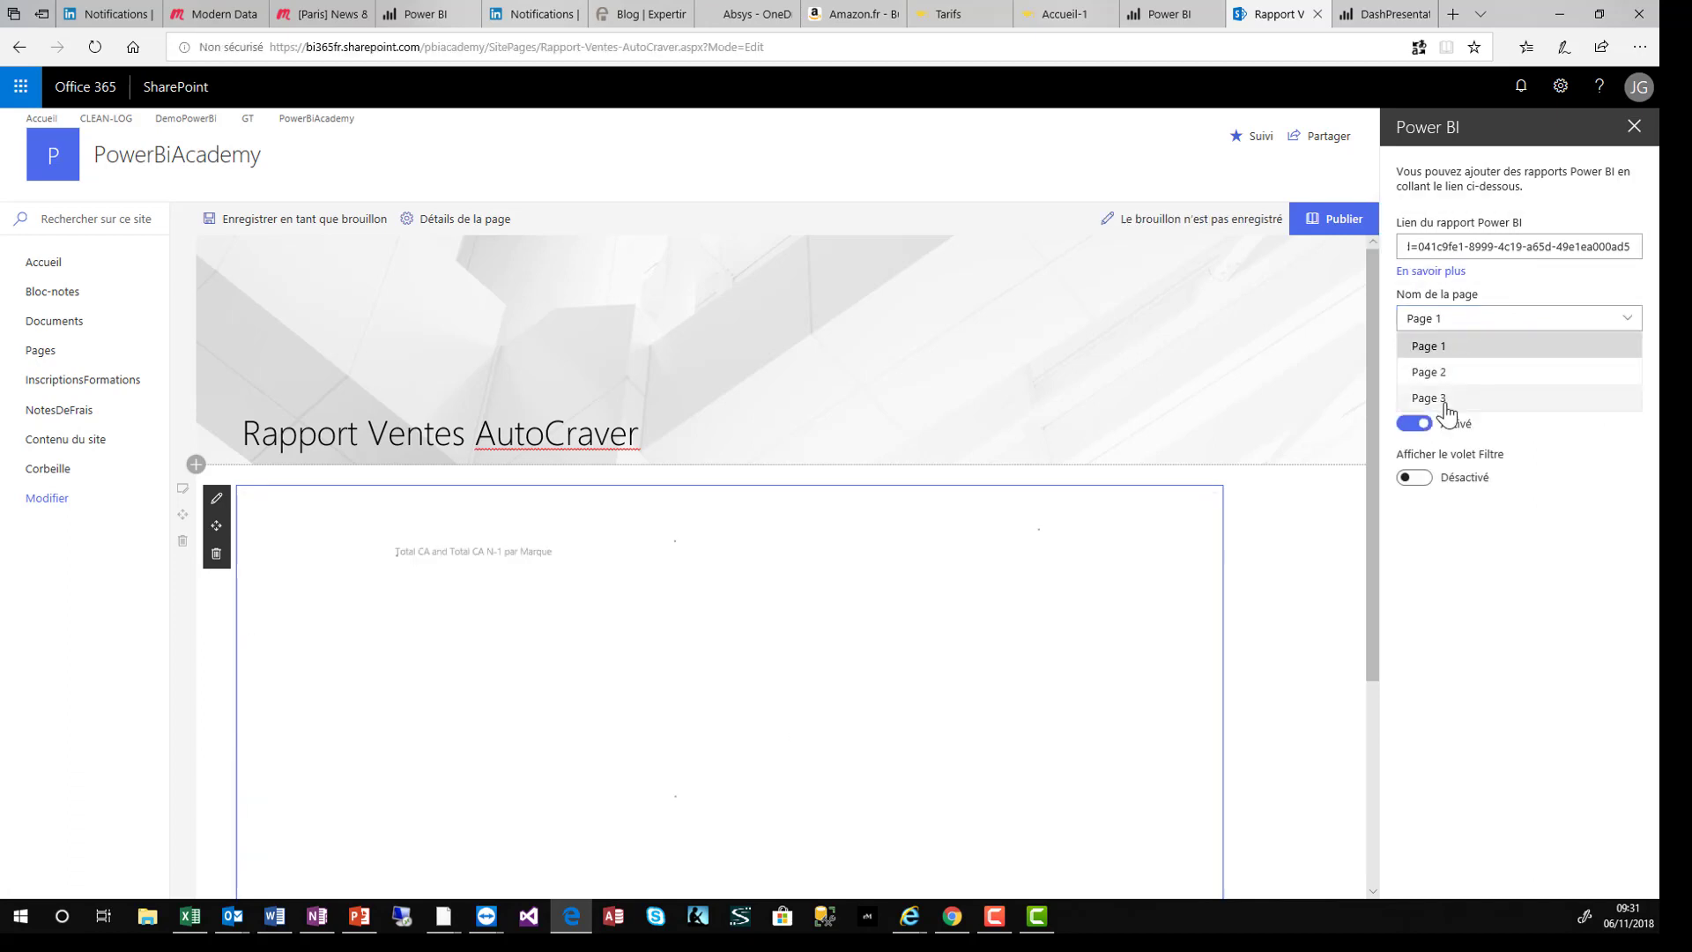
click(1444, 399)
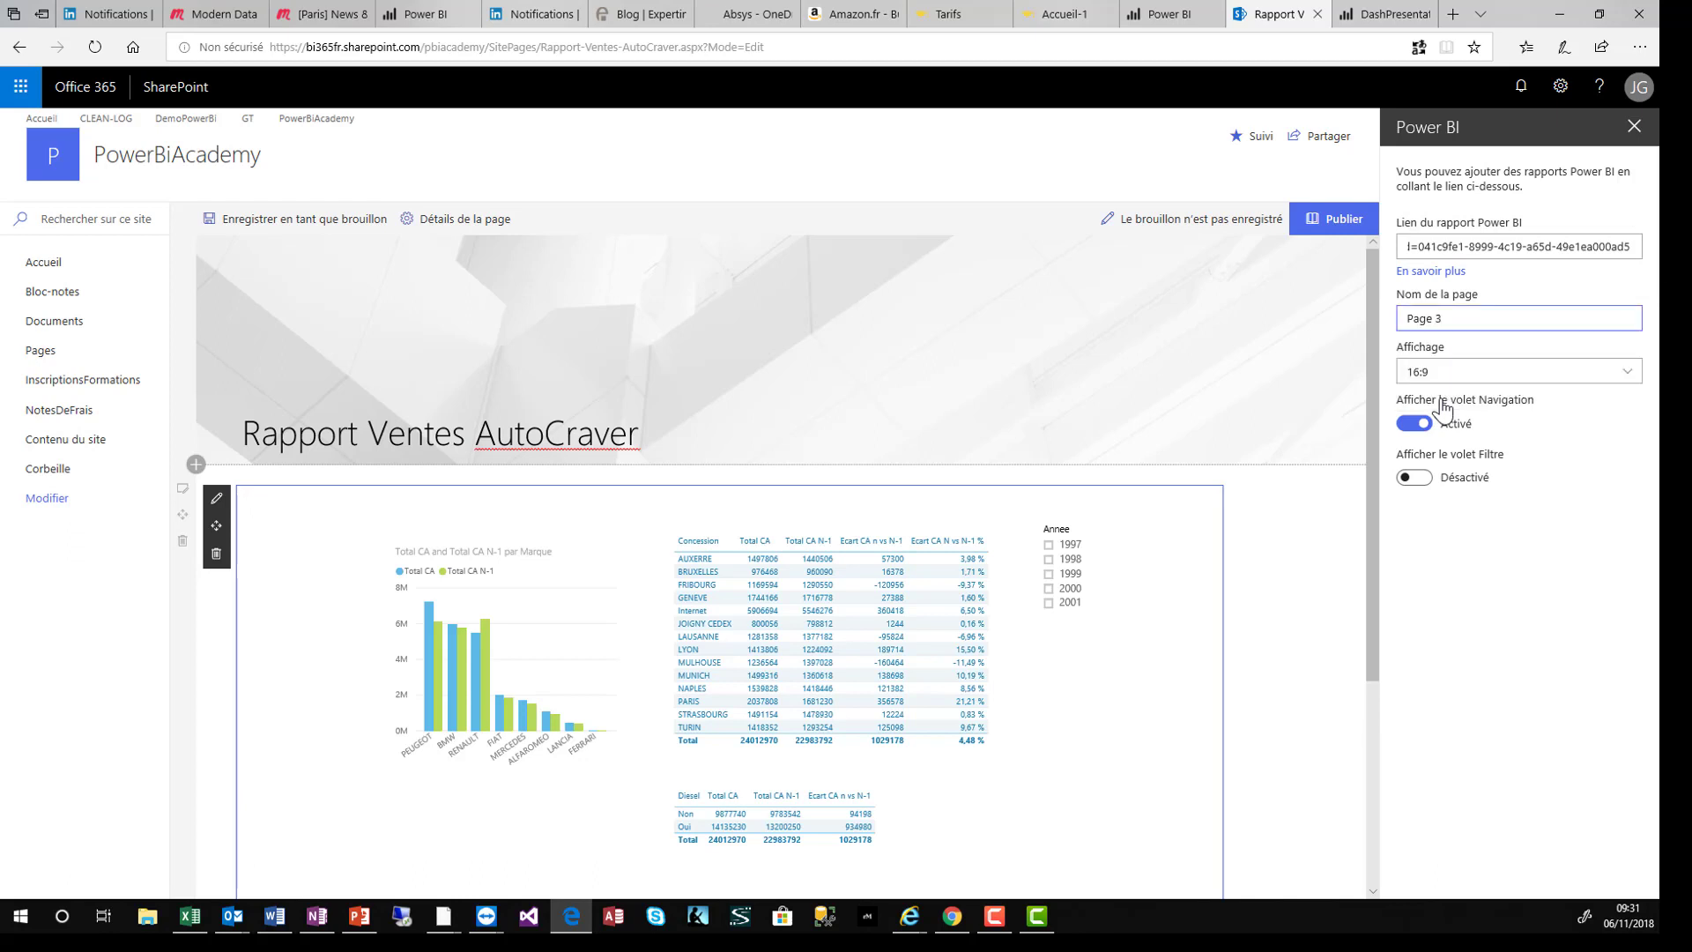
scroll(1261, 620, down, 3)
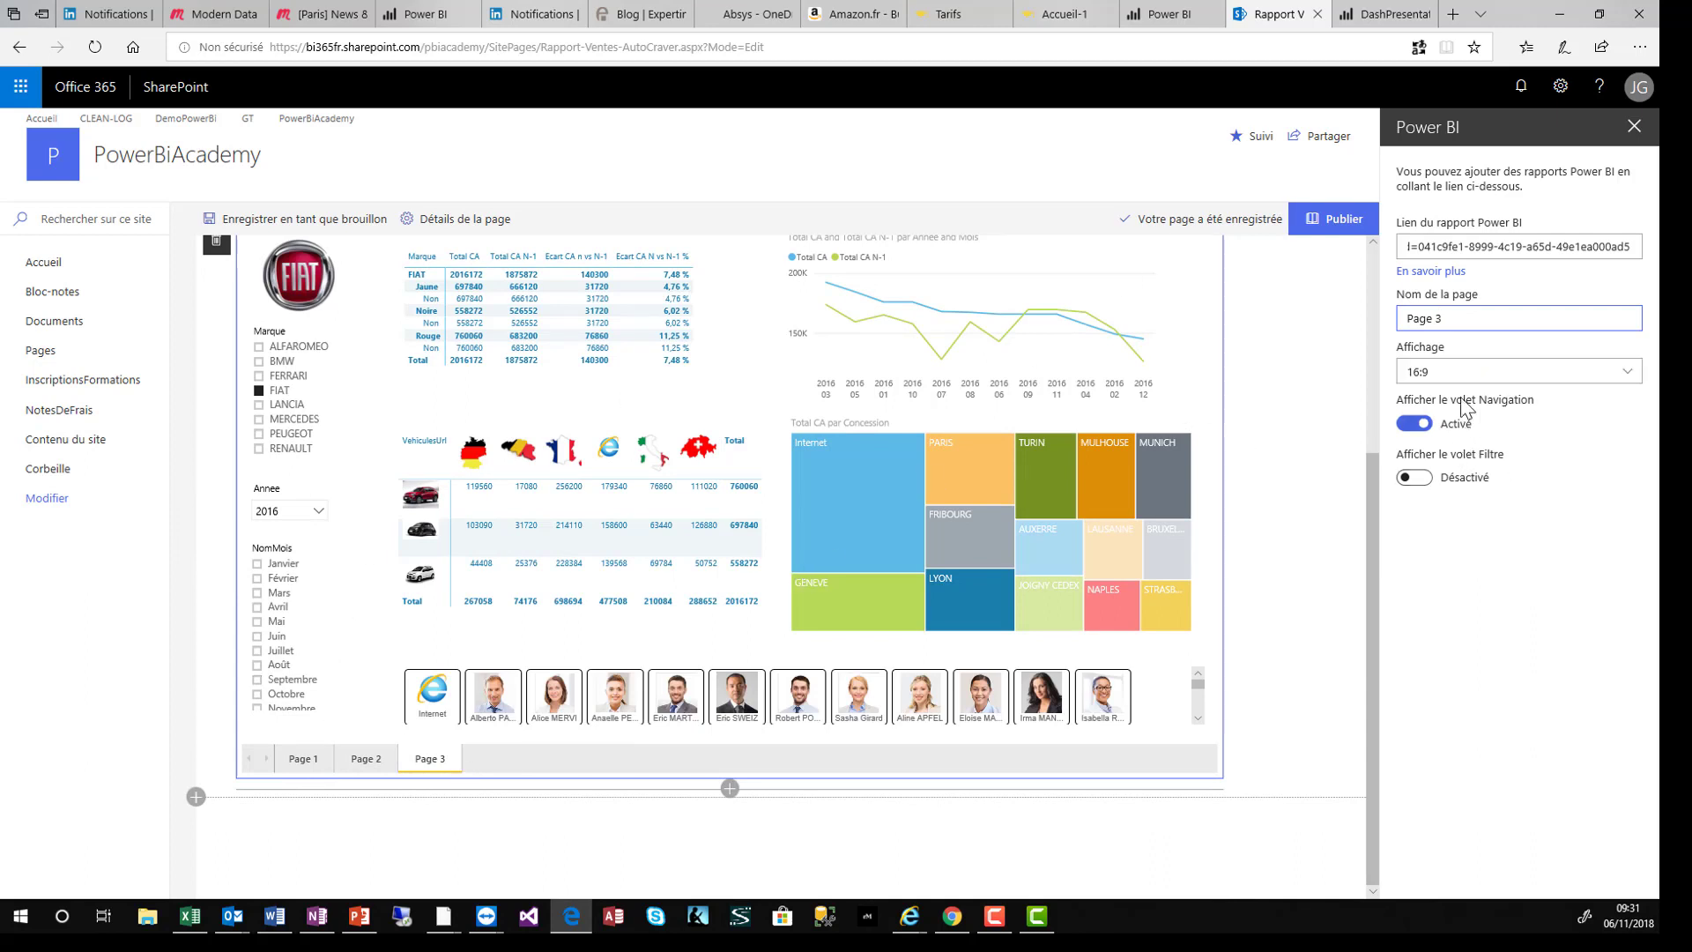
click(1408, 427)
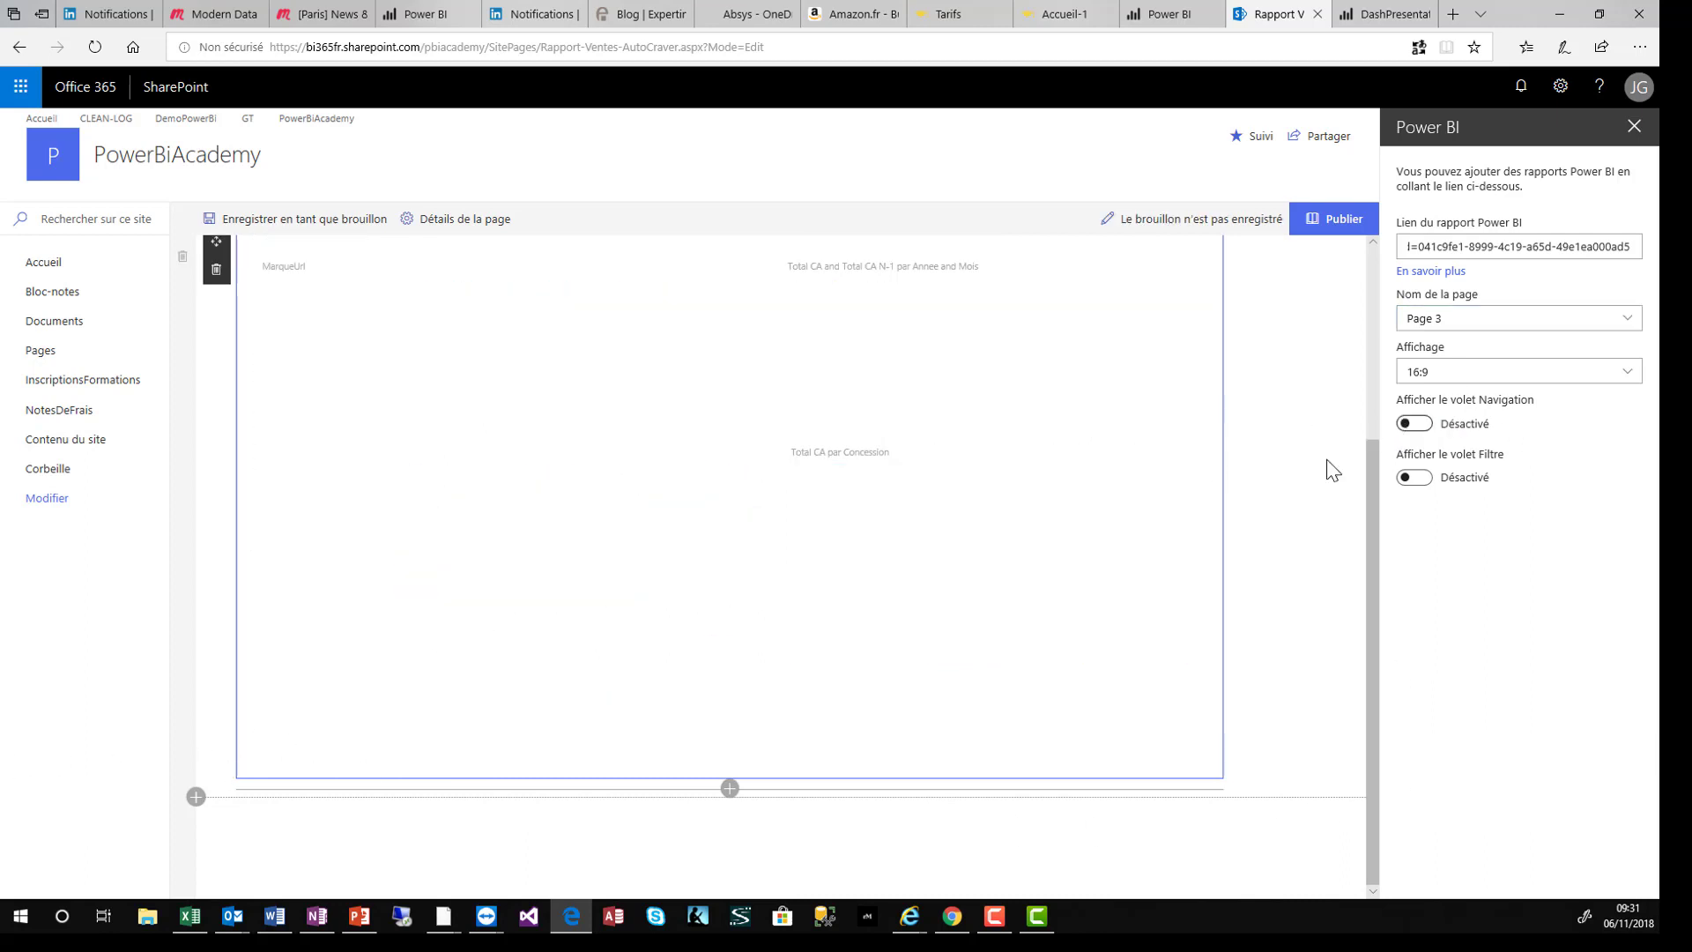
- Publish the page and load its address in a new Chrome tab
click(1340, 220)
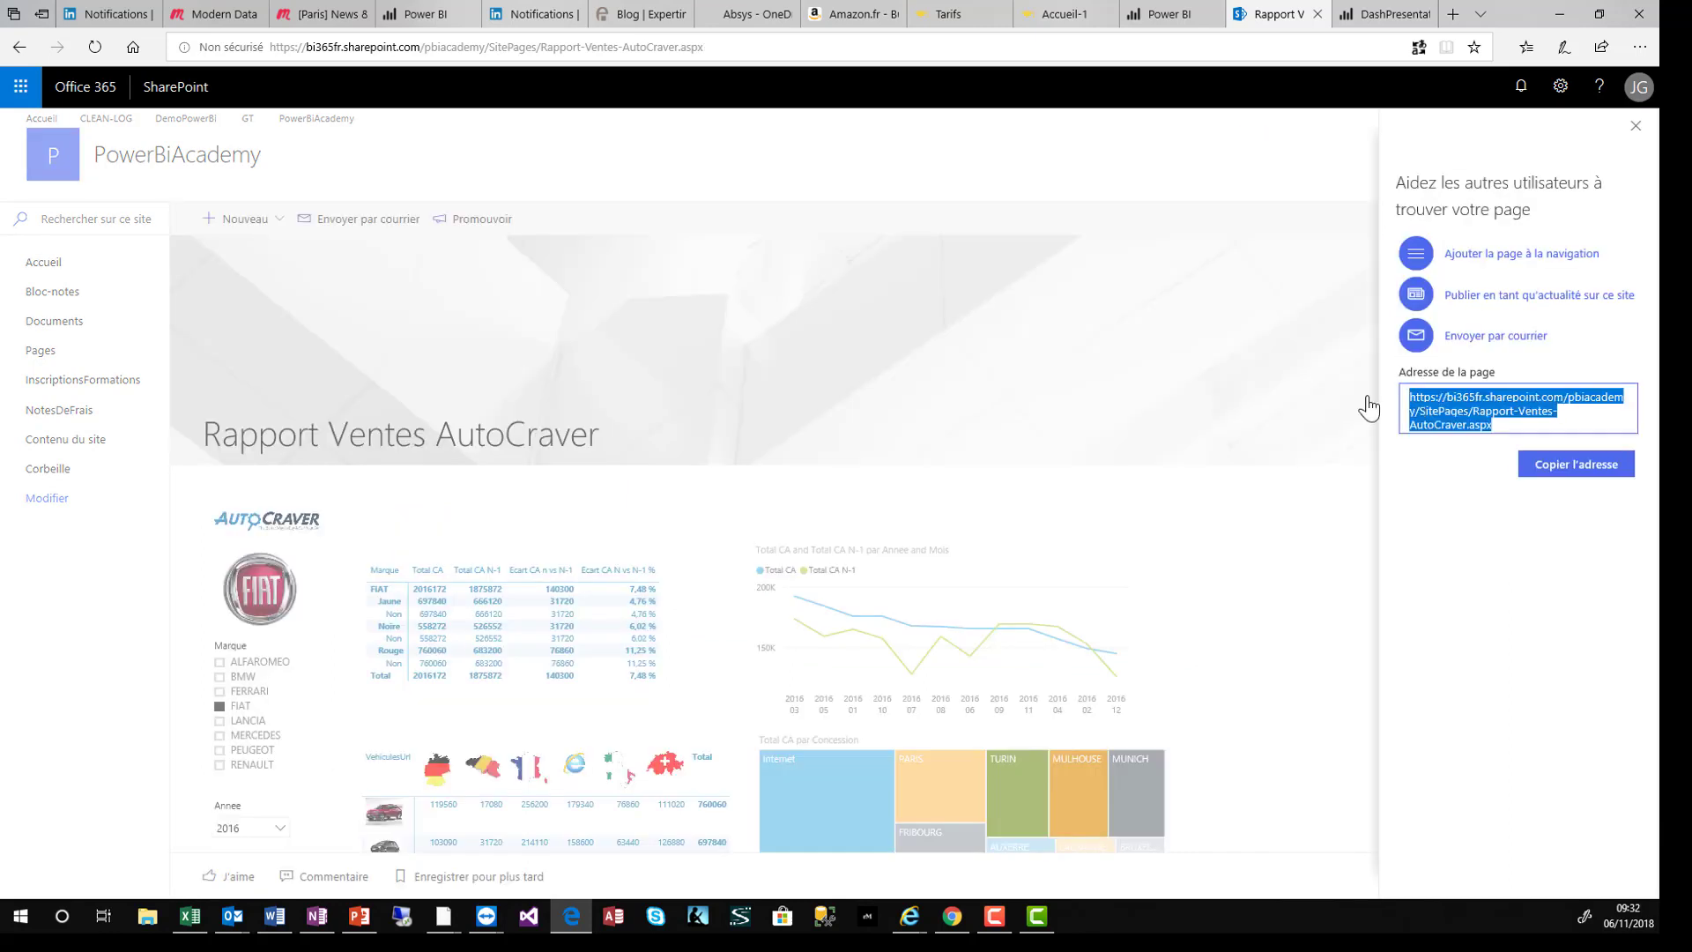
click(952, 916)
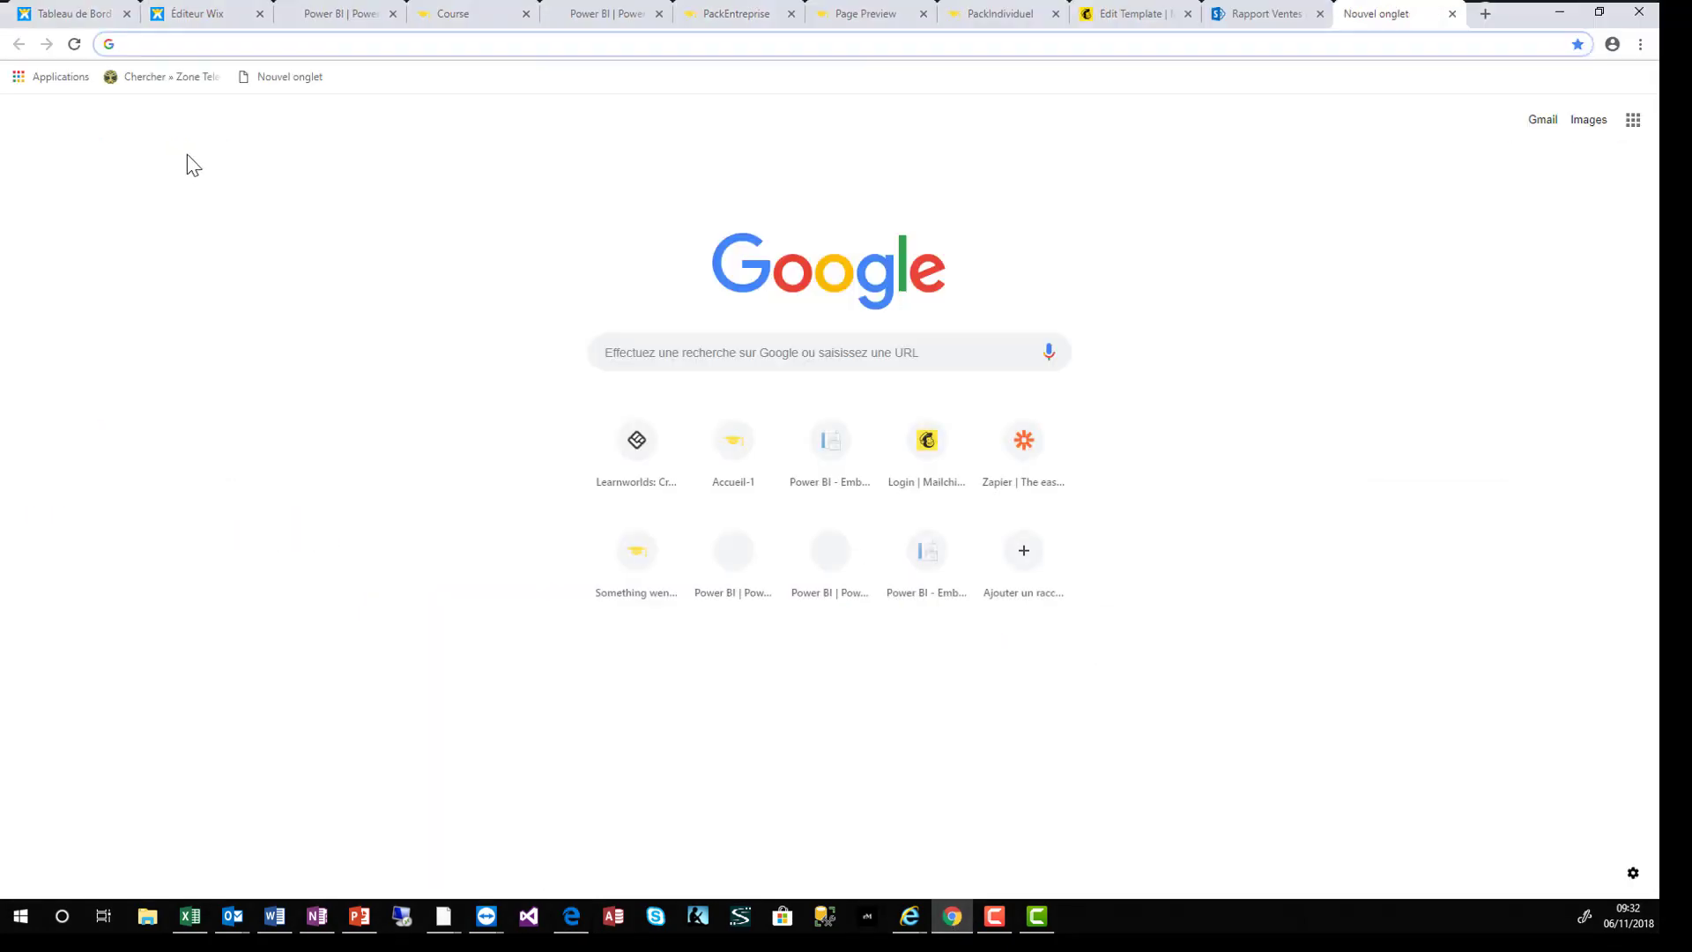
text(https://bi365fr.sharepoint.com/pbiacademy/SitePages/Rapport-Ventes-AutoCraver.aspx)
key(Return)
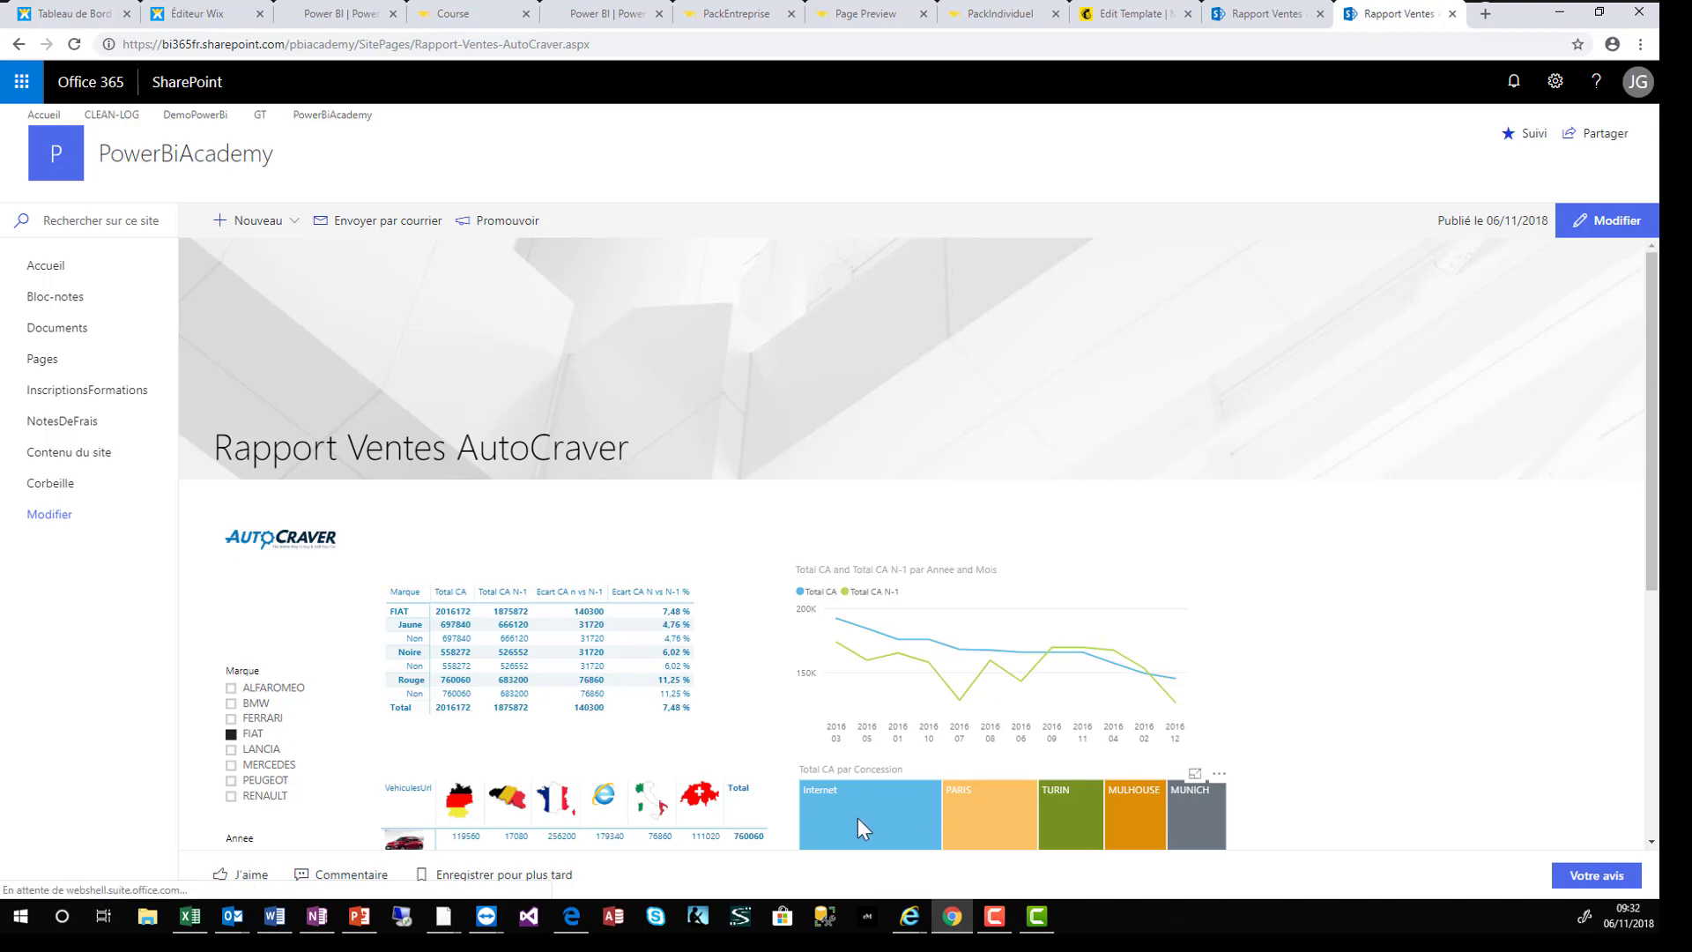
- Filter the embedded report to the Internet concession, then clear the filter
scroll(858, 818, down, 3)
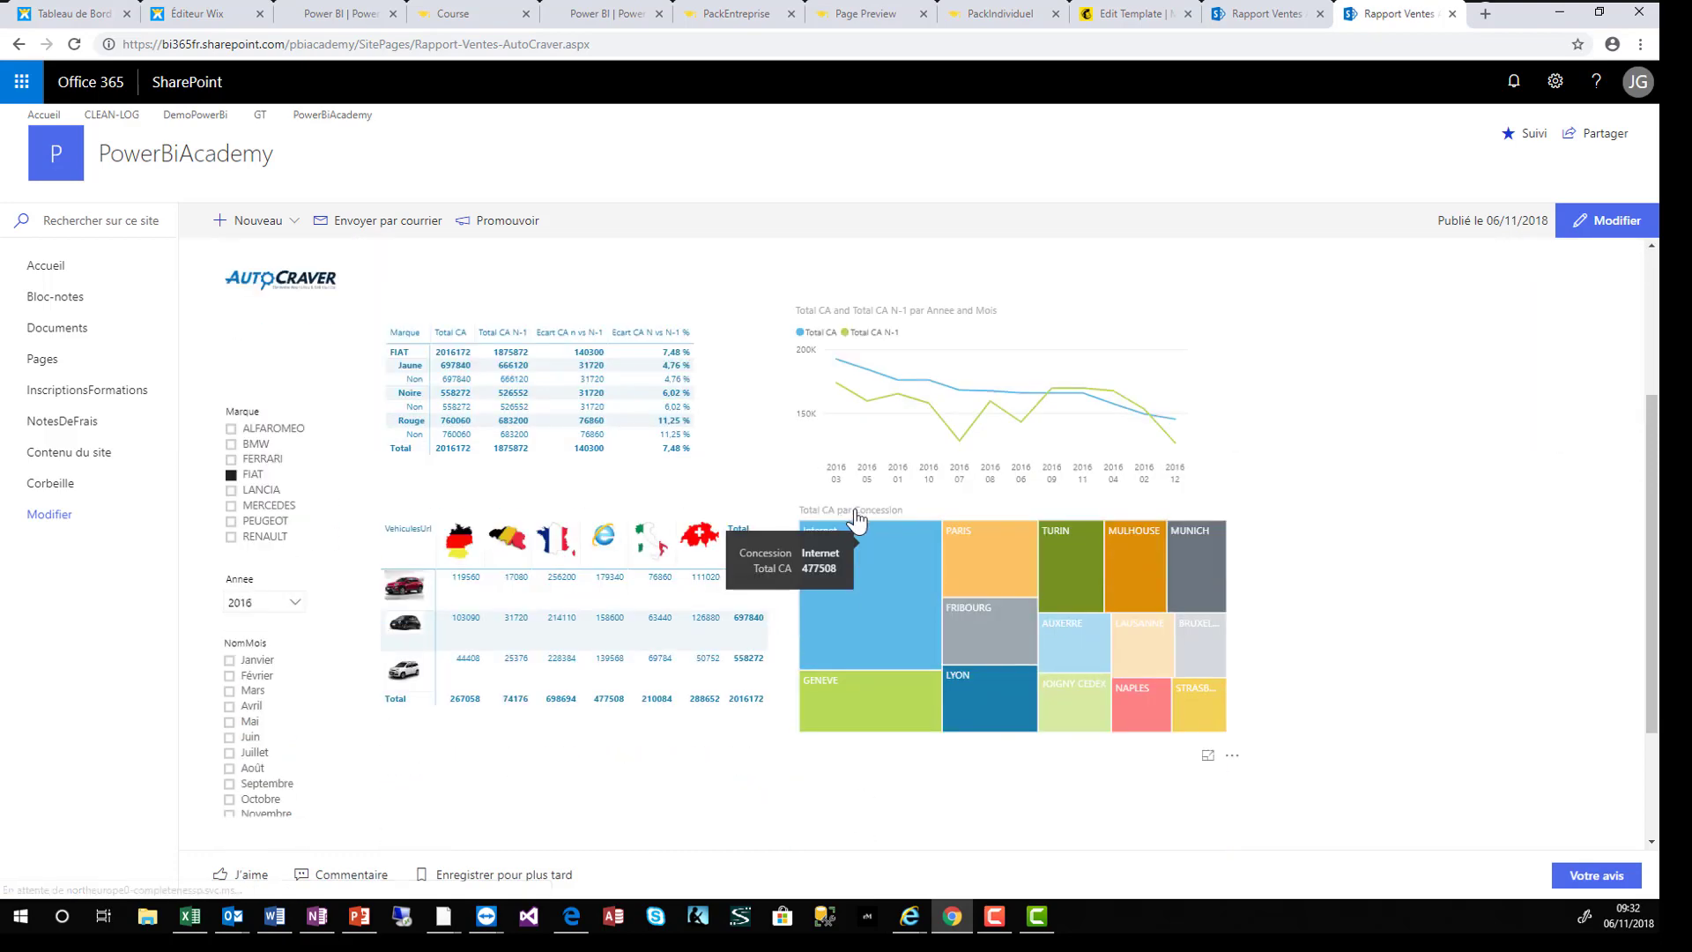
click(859, 617)
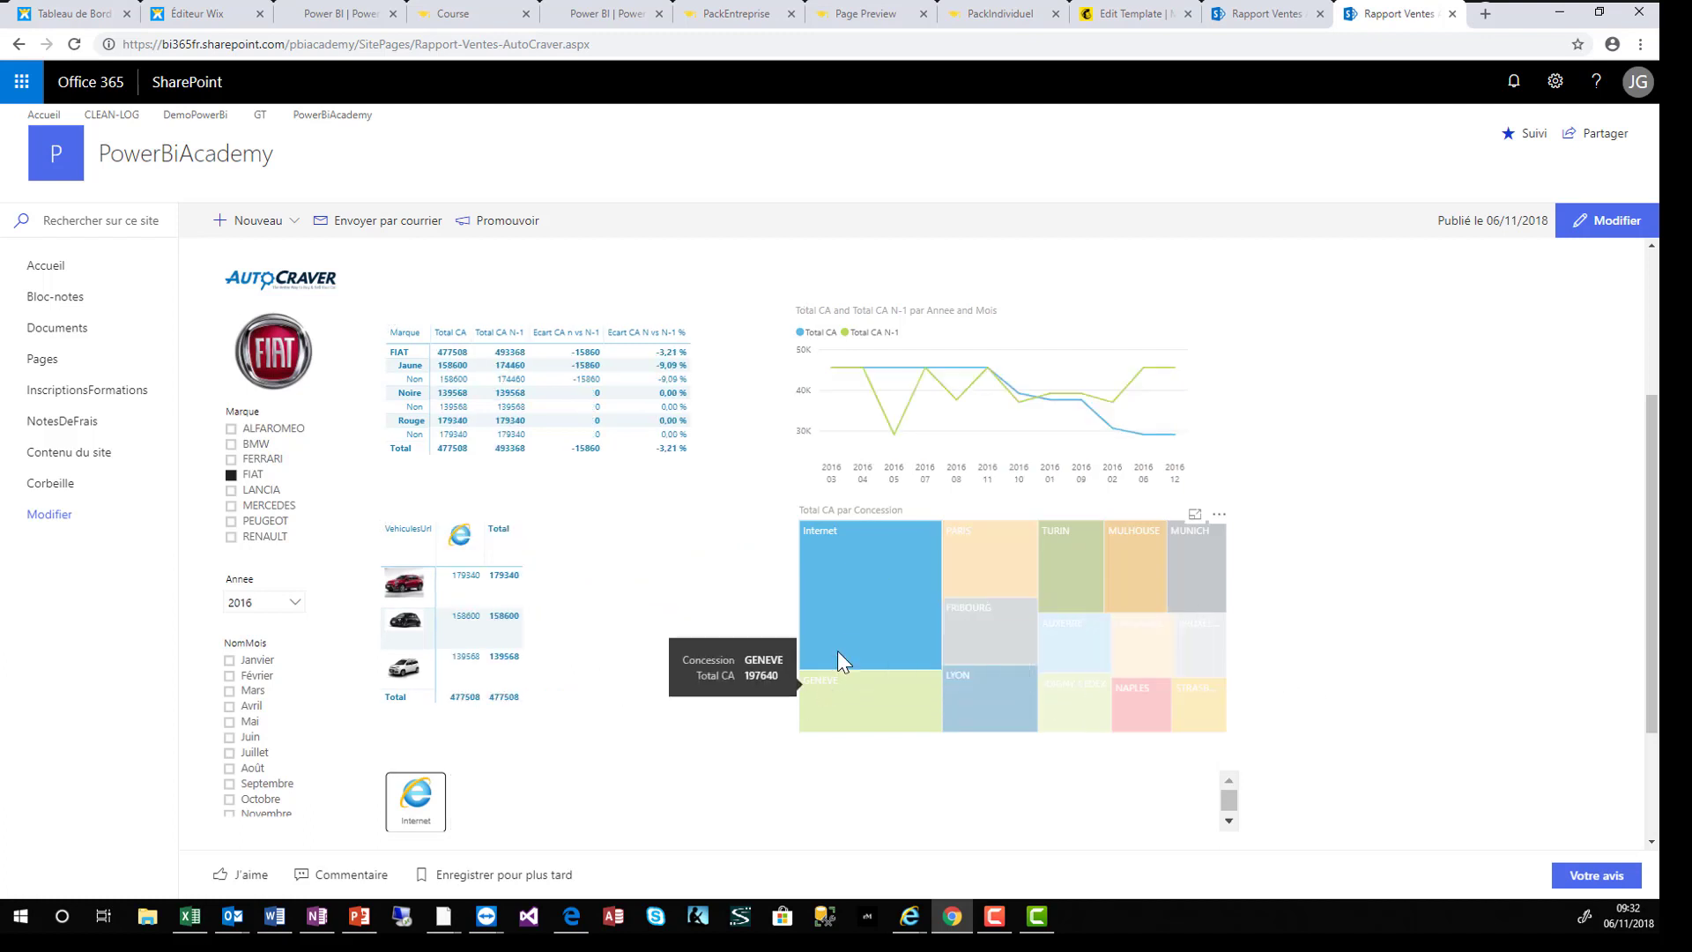
click(876, 606)
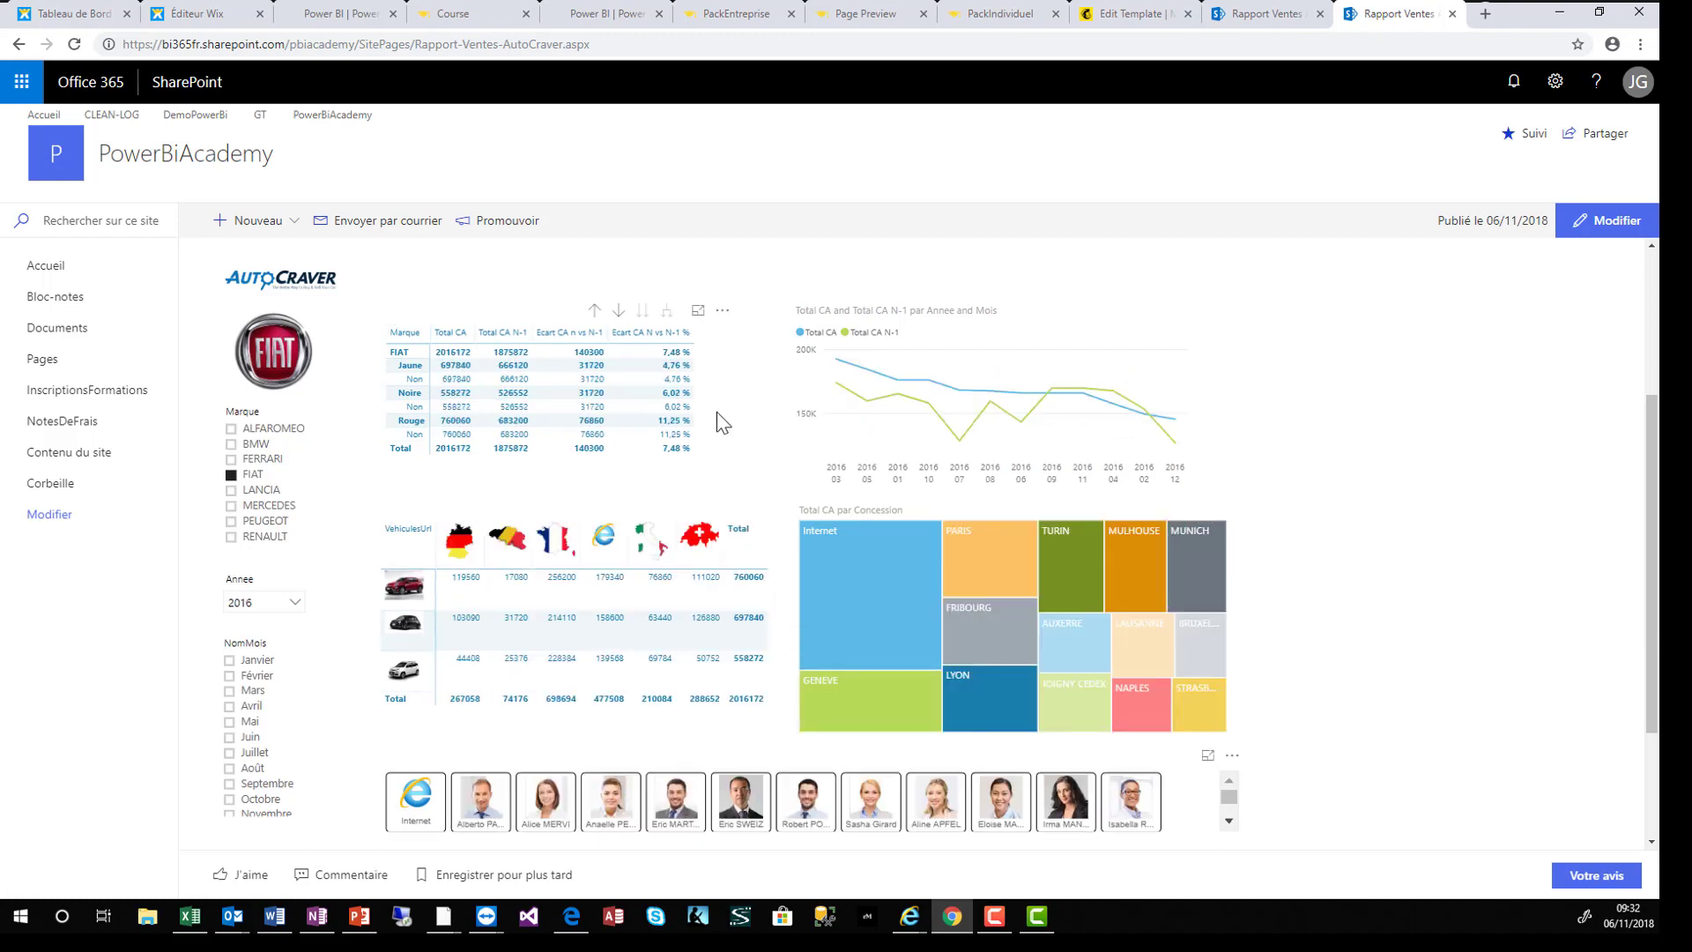